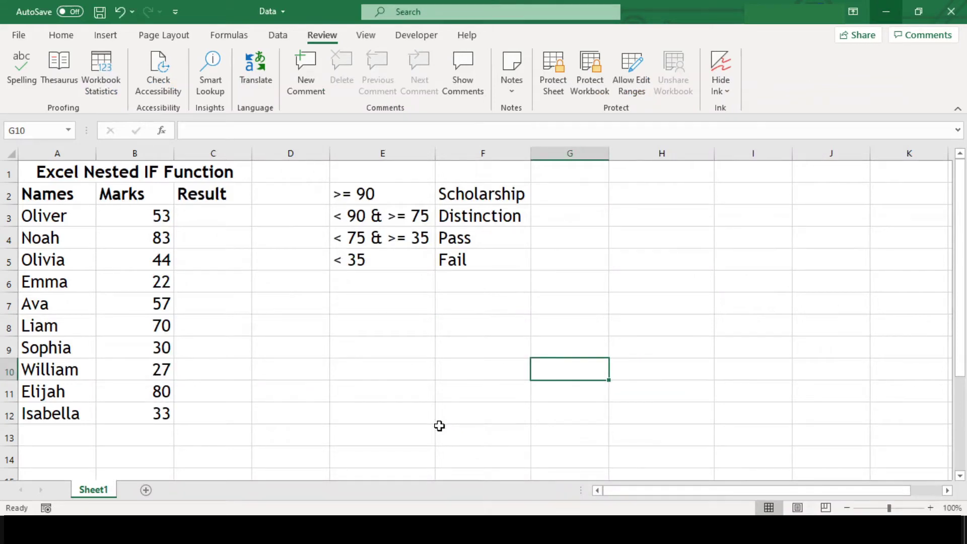
Review the sheet layout: the title, student names, marks and the Result column heading.
left_click(439, 426)
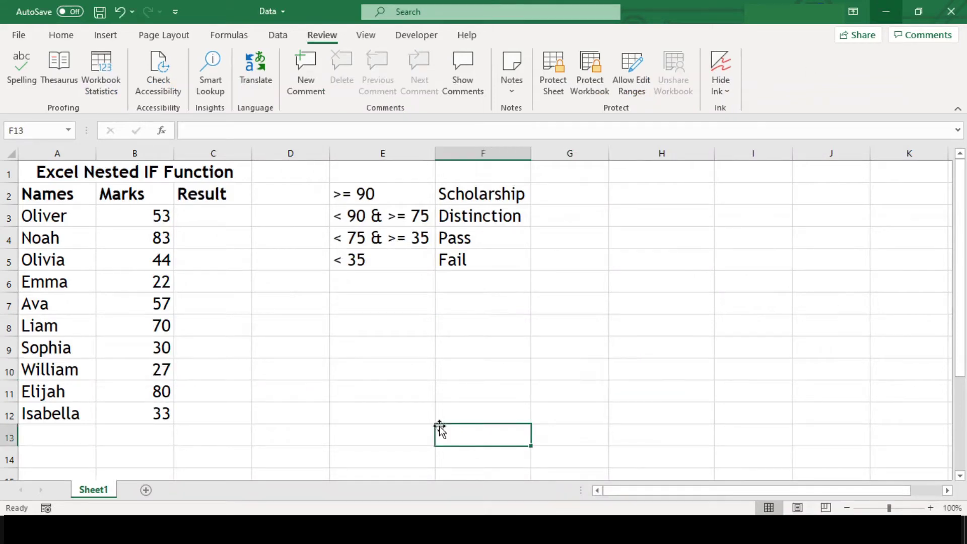
left_click(240, 176)
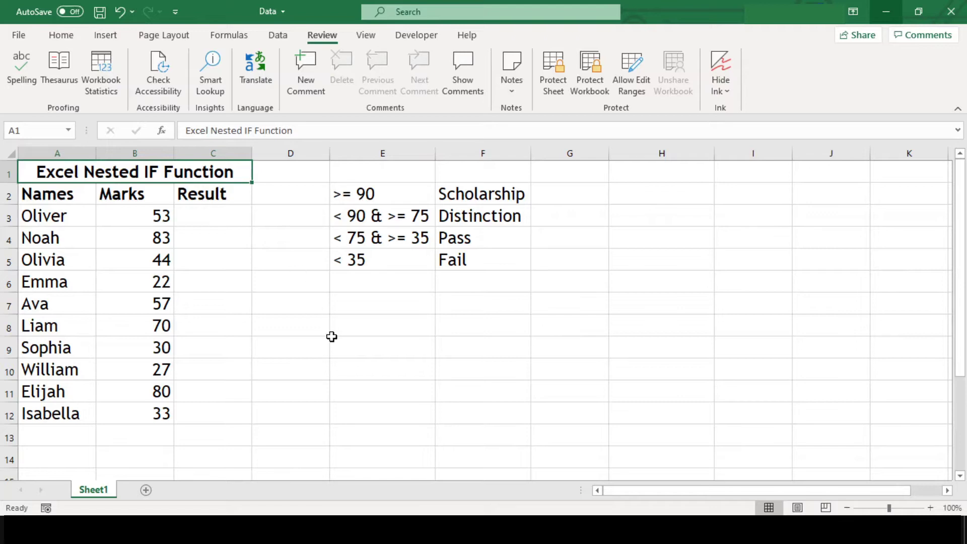
left_click_drag(64, 196, 76, 436)
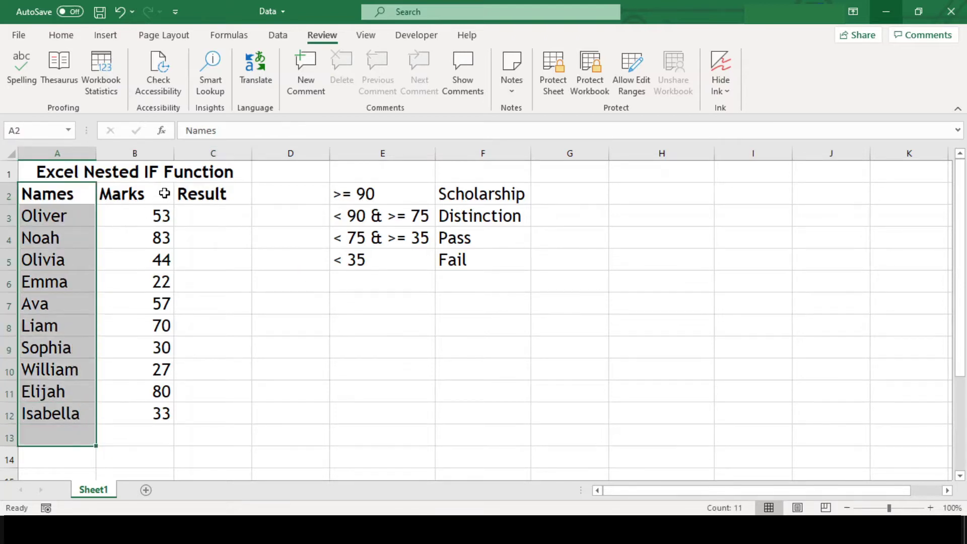
left_click_drag(164, 194, 168, 412)
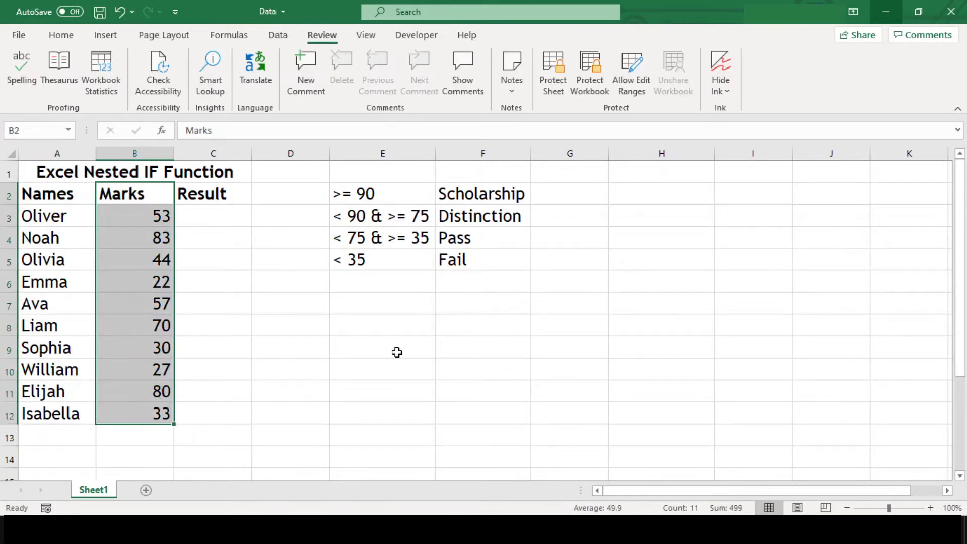
left_click(221, 201)
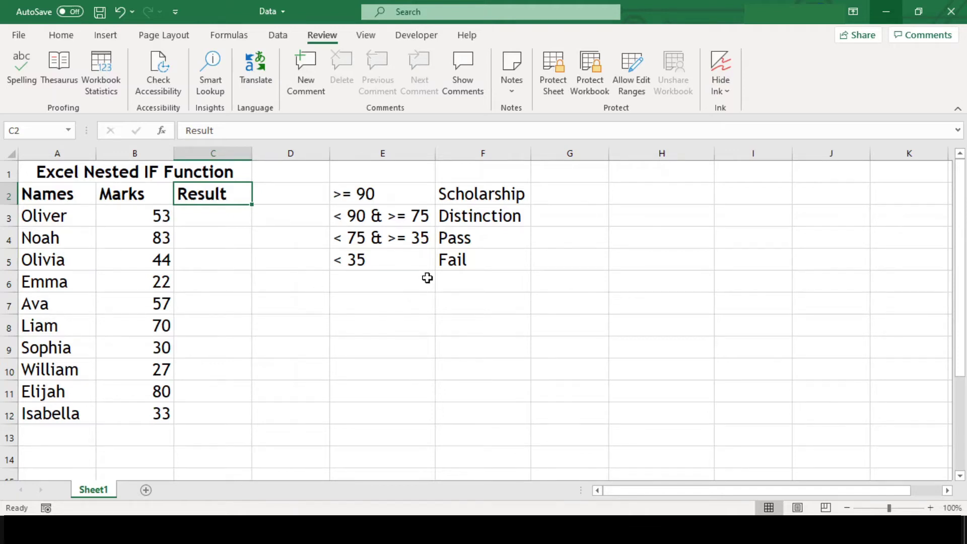
Walk through the grading criteria: >=90 Scholarship, >=75 Distinction, >=35 Pass, <35 Fail.
left_click(415, 196)
key("Right")
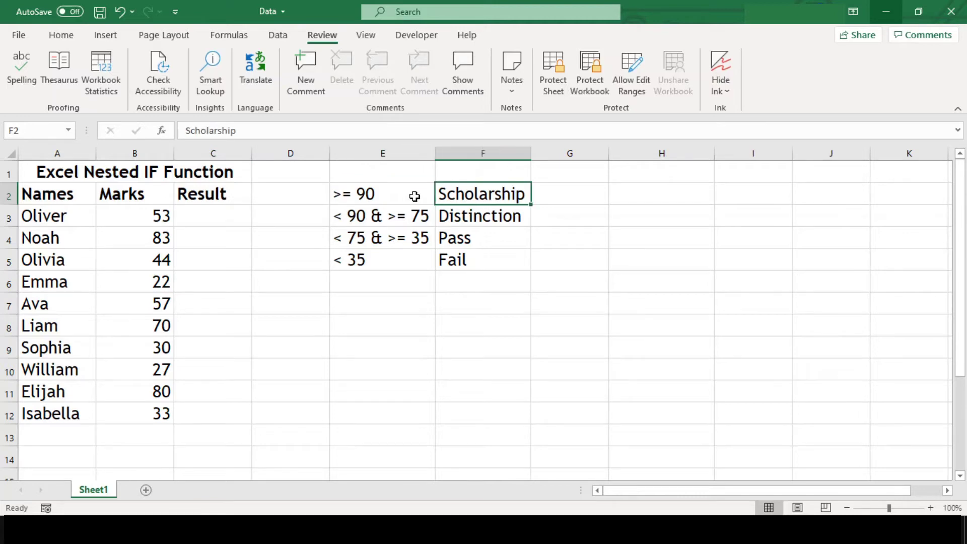
key("Left")
key("Left")
key("Right")
key("Down")
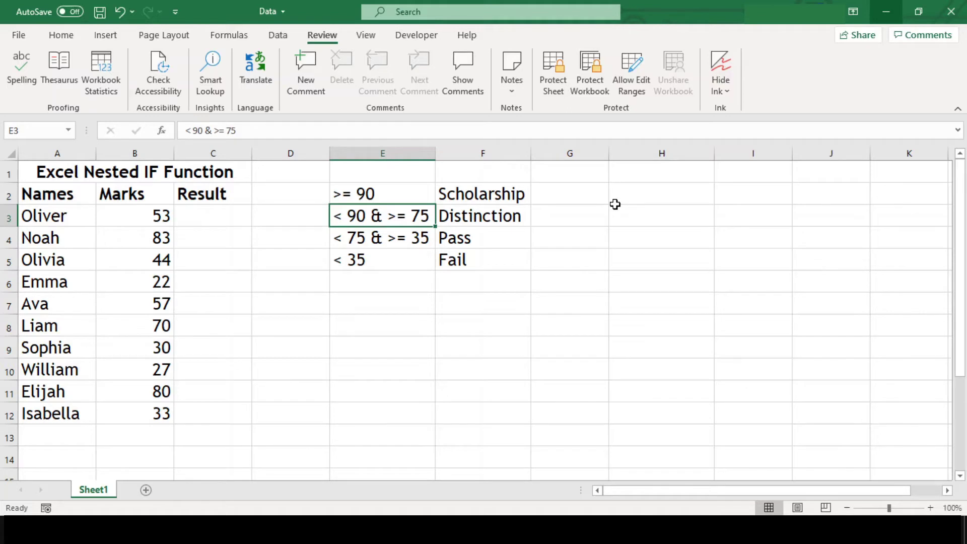
key("Right")
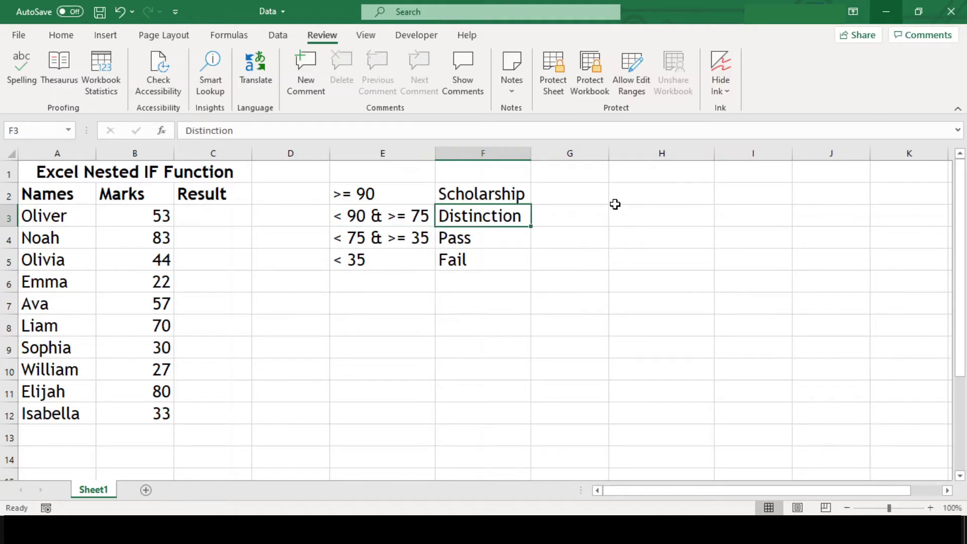
key("Left")
key("Down")
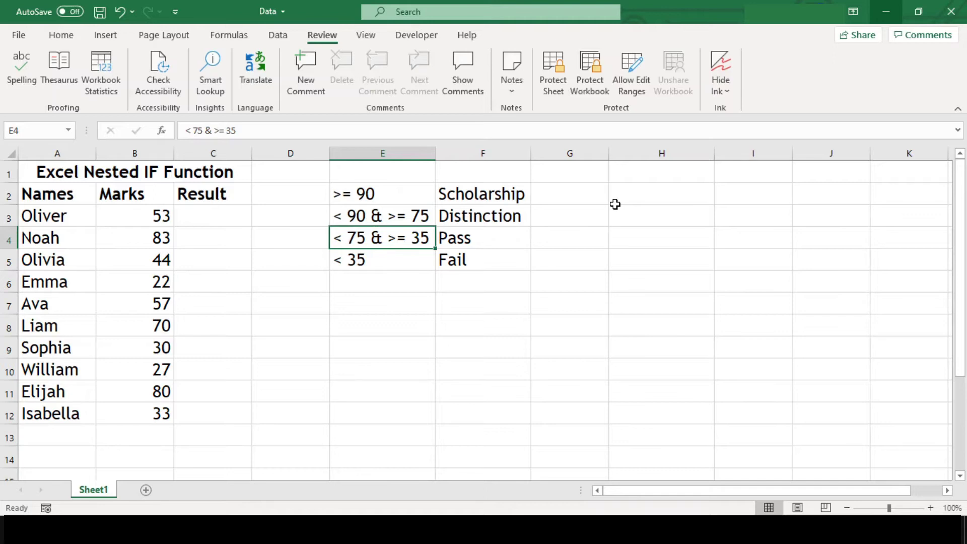
key("Right")
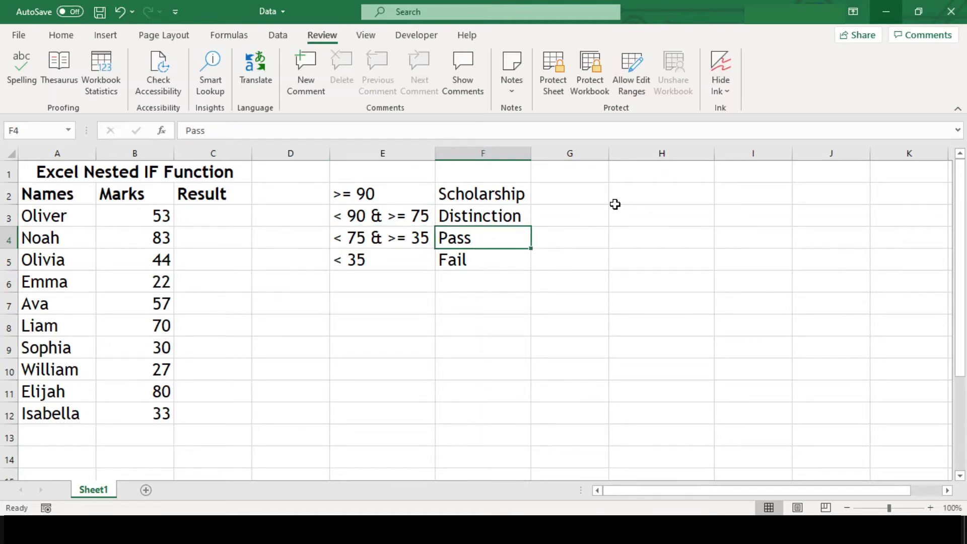
key("Down")
key("Left")
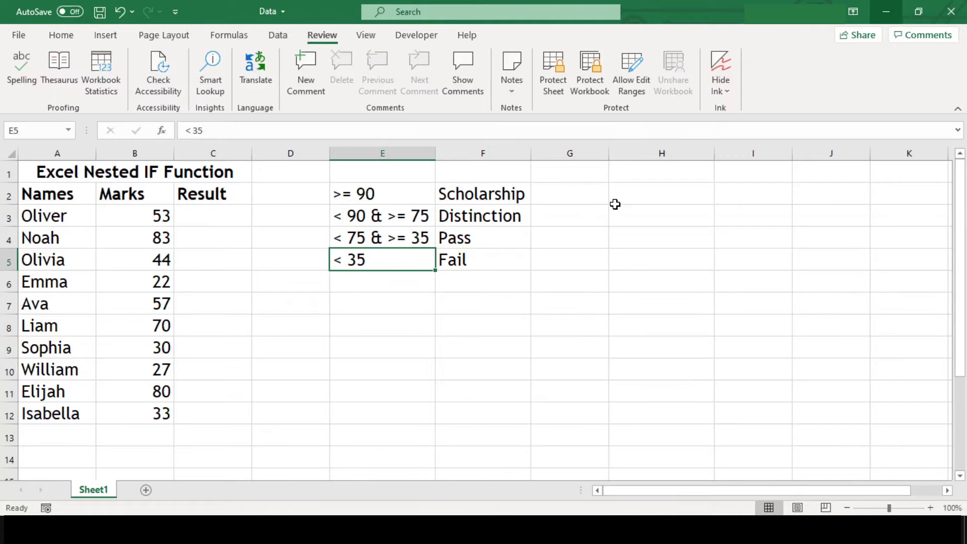
key("Right")
key("Left")
left_click(378, 414)
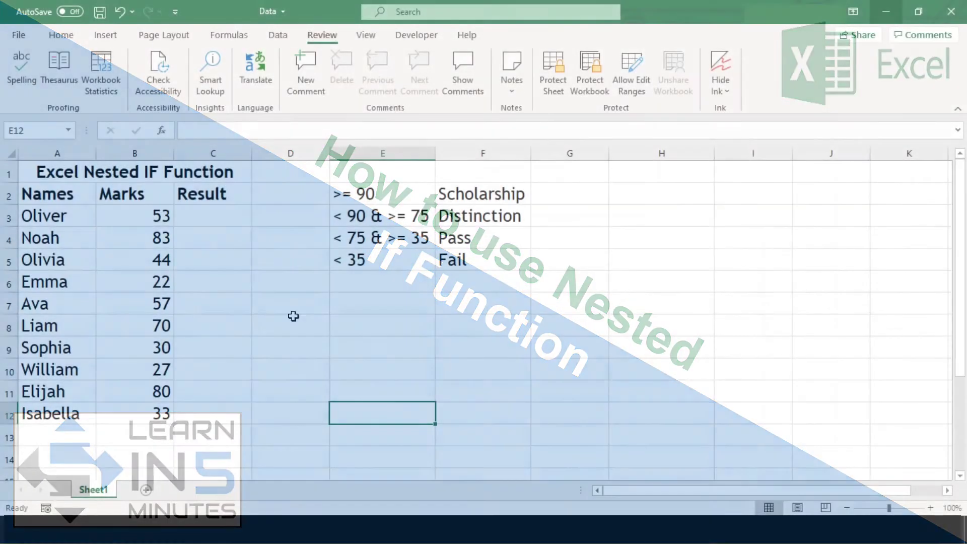
Enter =IF(B3>=90,"Scholarship","distinction") in C3 and review its two result arguments.
left_click(205, 172)
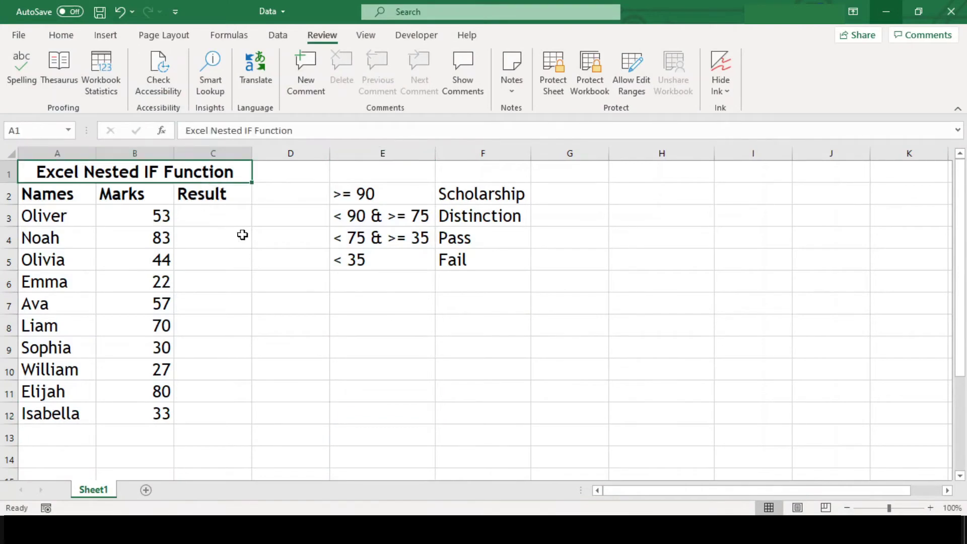
left_click(261, 254)
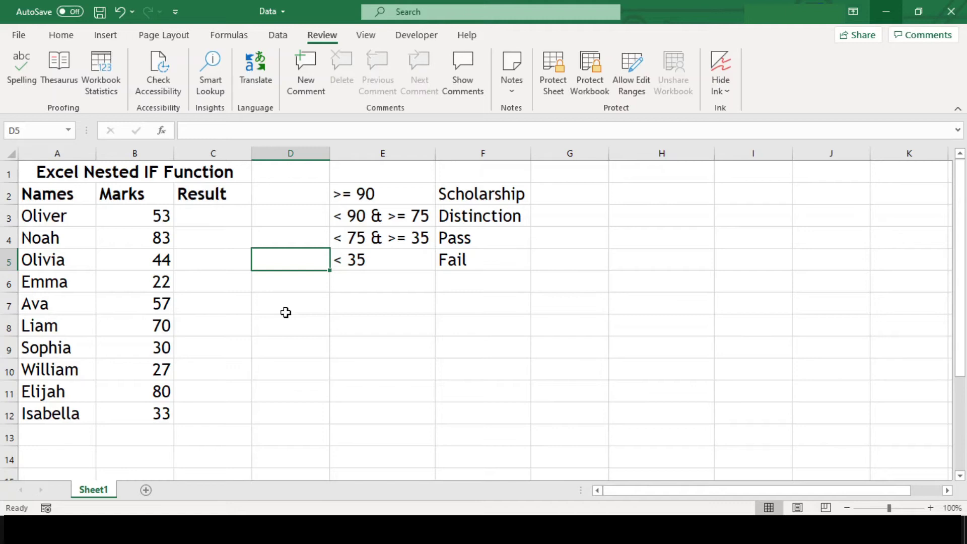
left_click(232, 219)
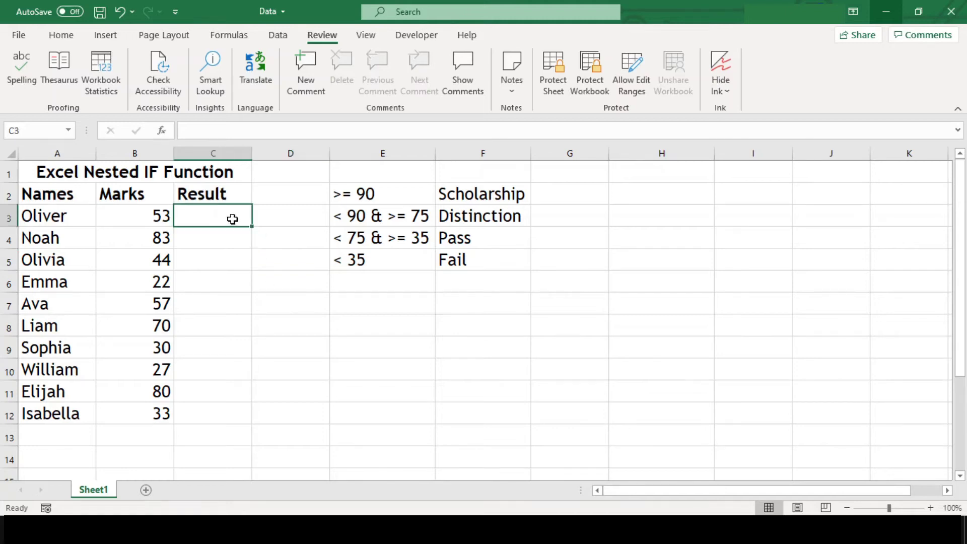
left_click(448, 202)
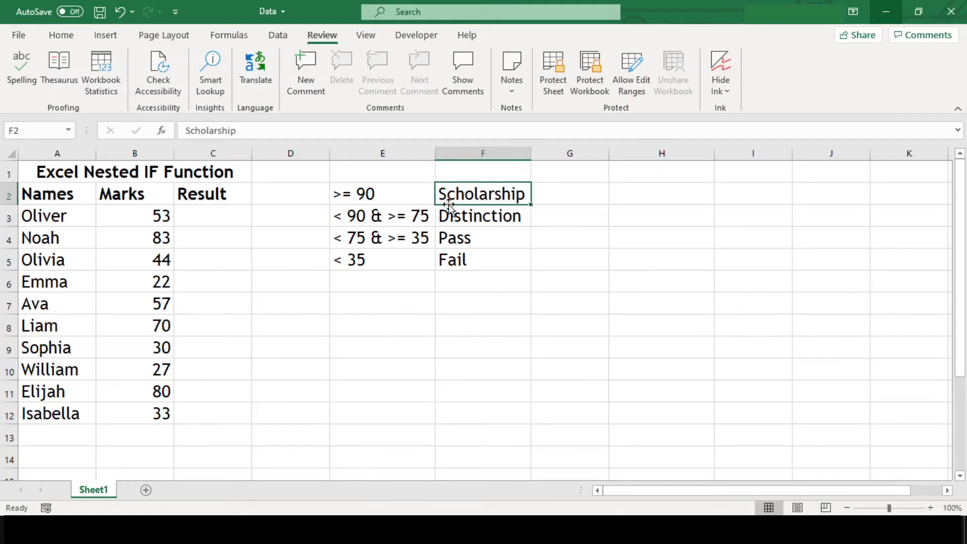
key("Down")
key("Down")
key("Down")
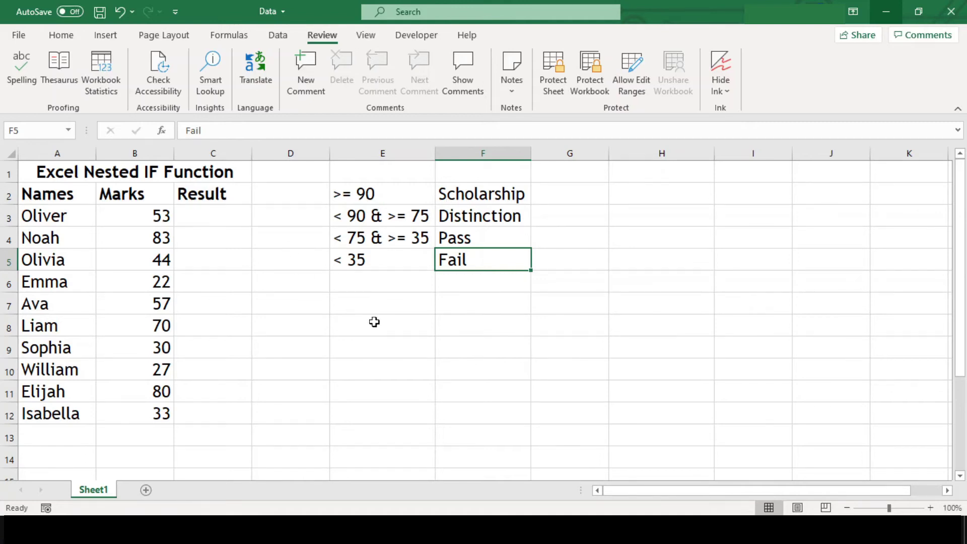
left_click(234, 218)
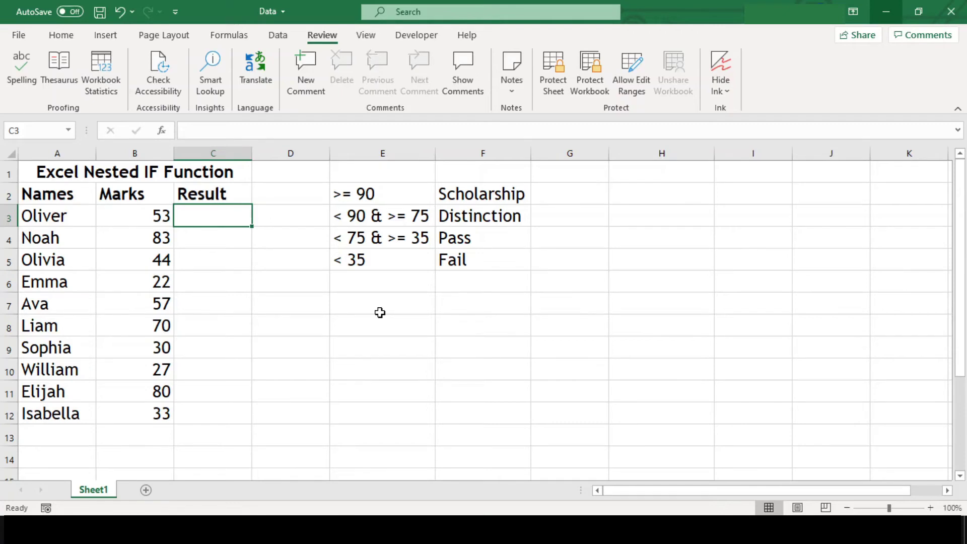
type("=")
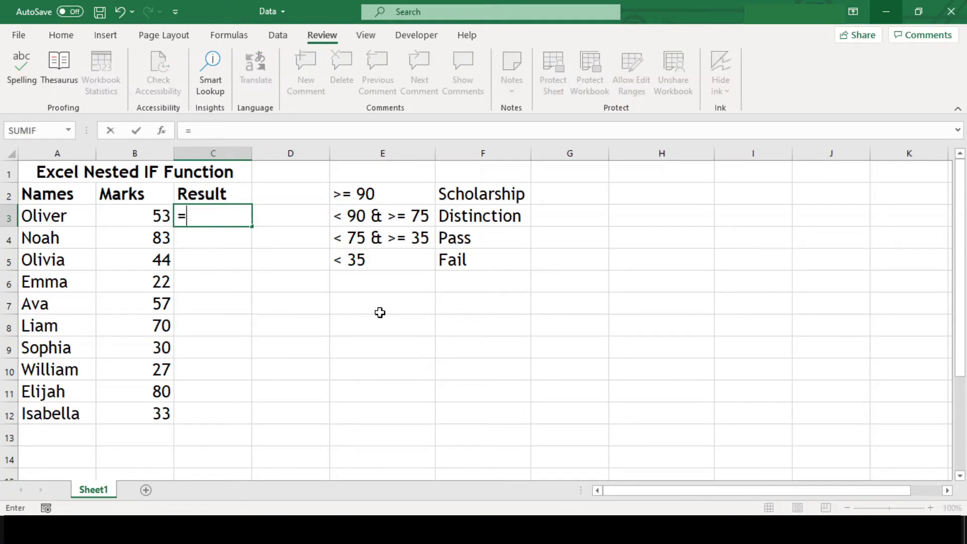
type("if(")
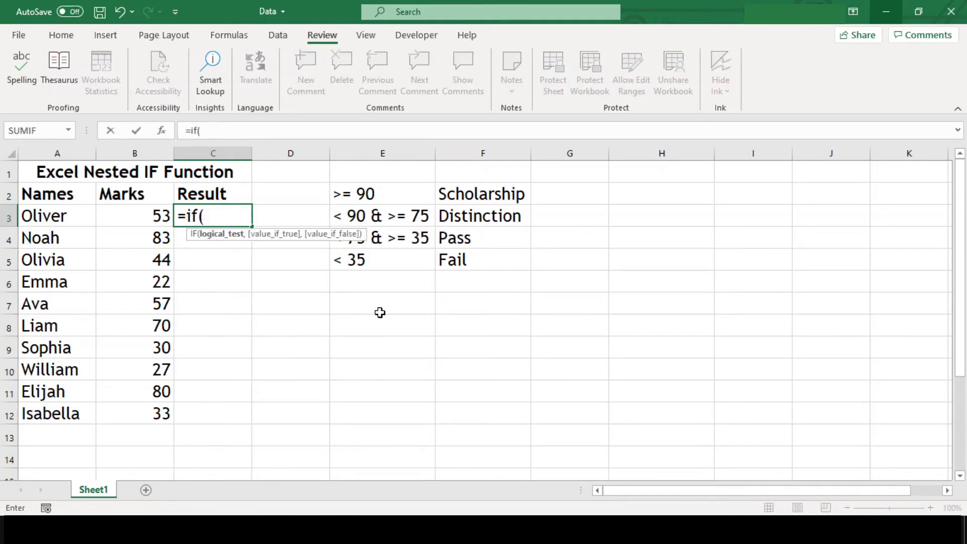
type("b3")
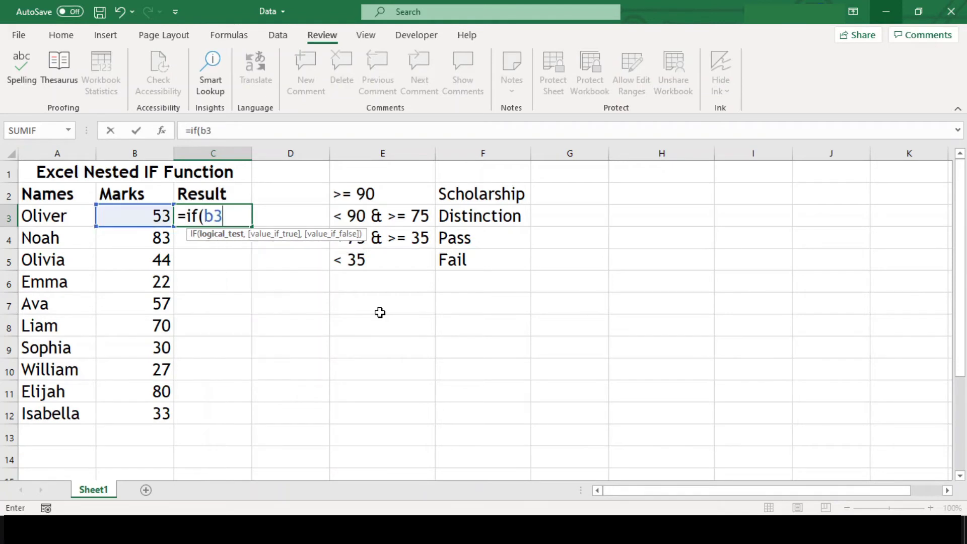
type(">=90,")
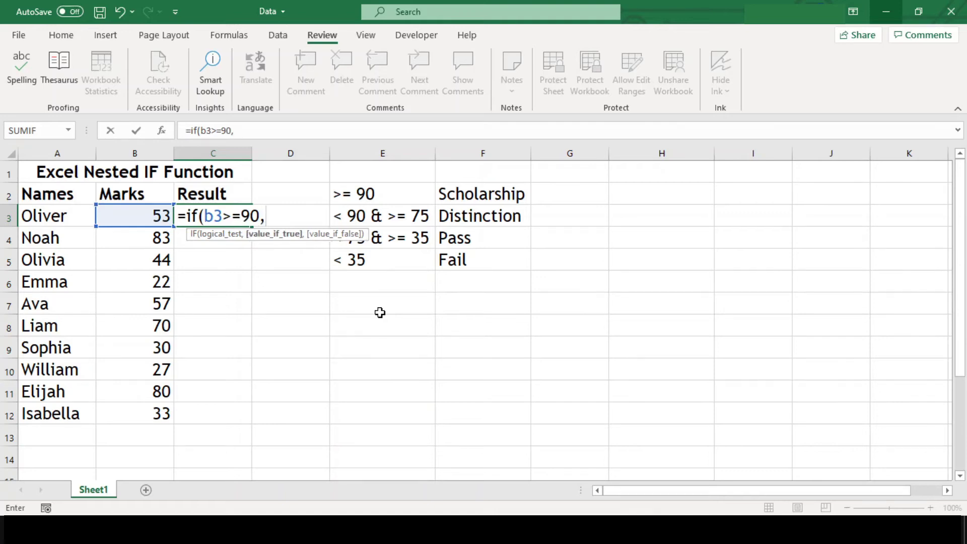
type("\"Scholarship")
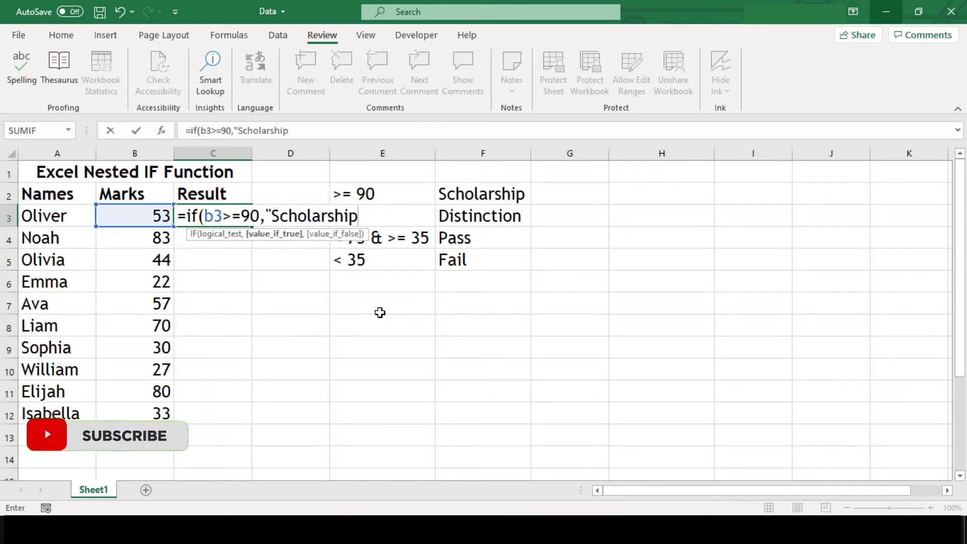
type("\",\"distinction")
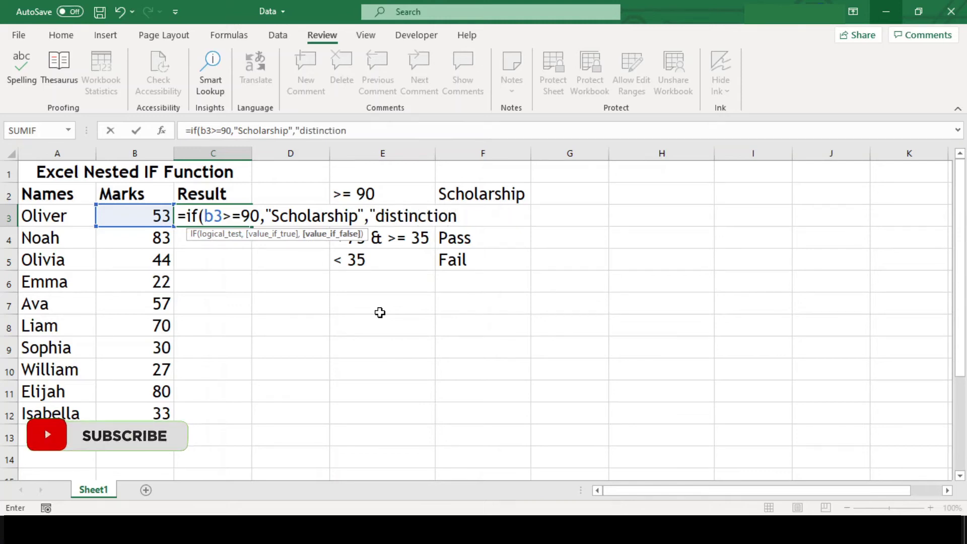
type("\")")
key("ctrl+Return")
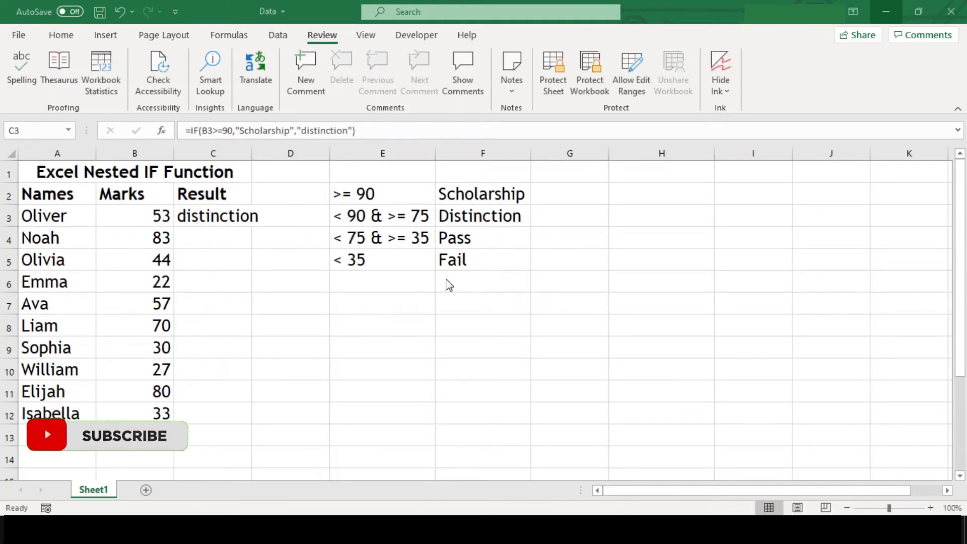
key("F2")
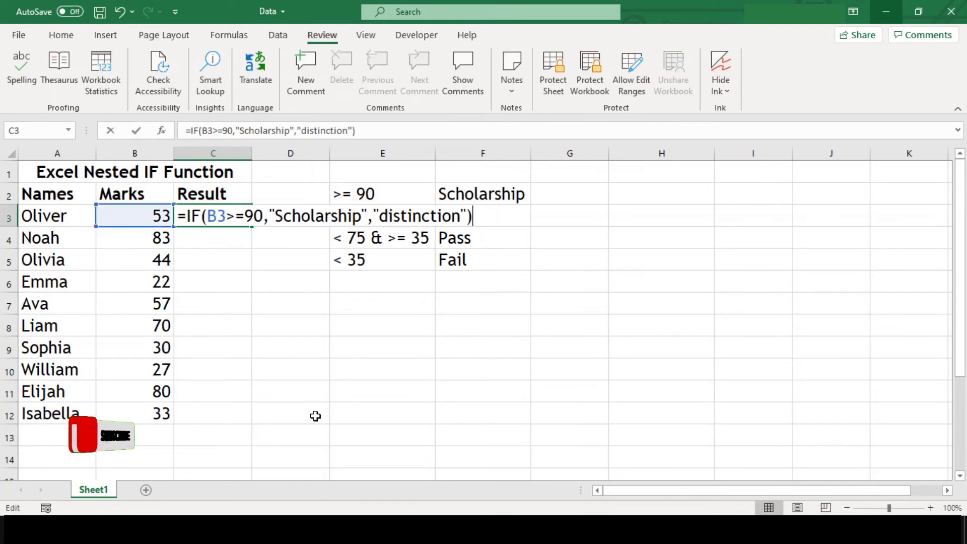
double_click(291, 216)
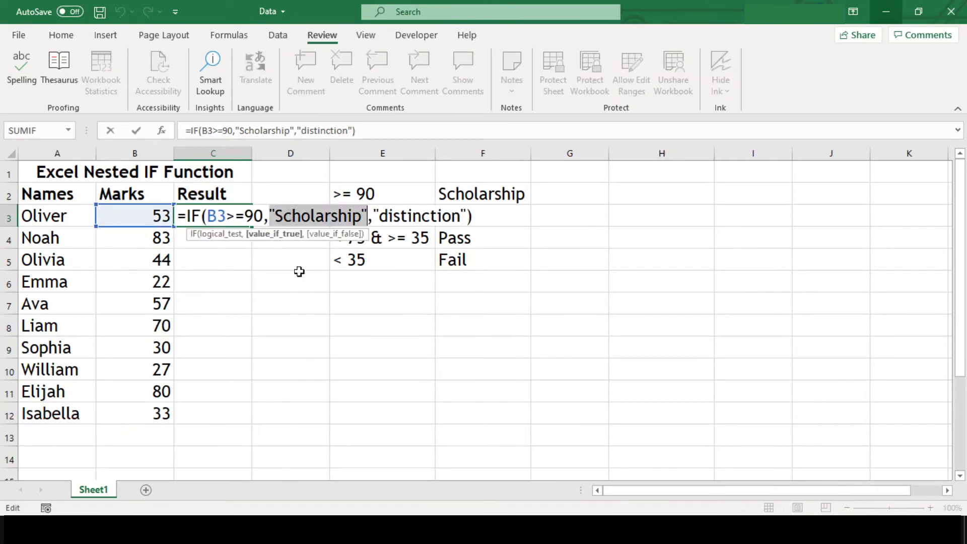
double_click(442, 217)
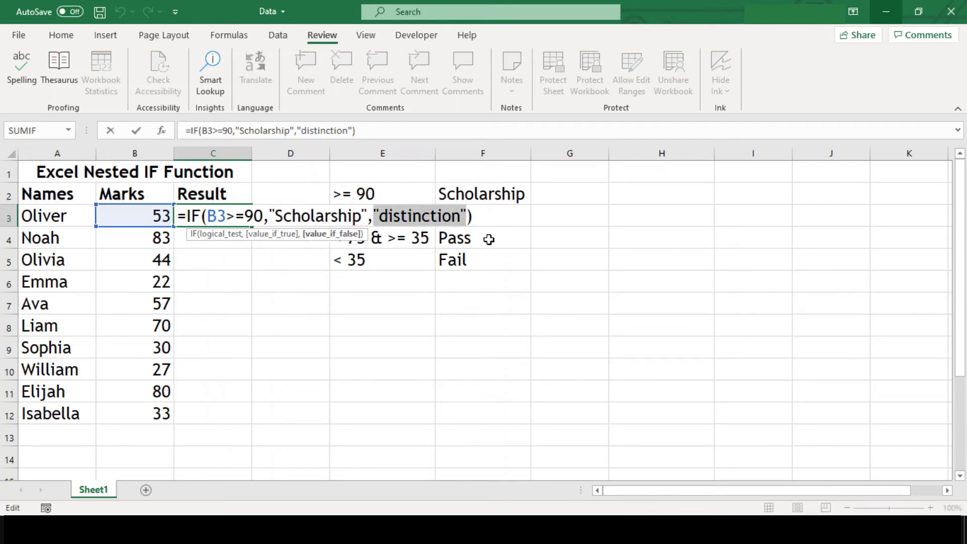
key("ctrl+Return")
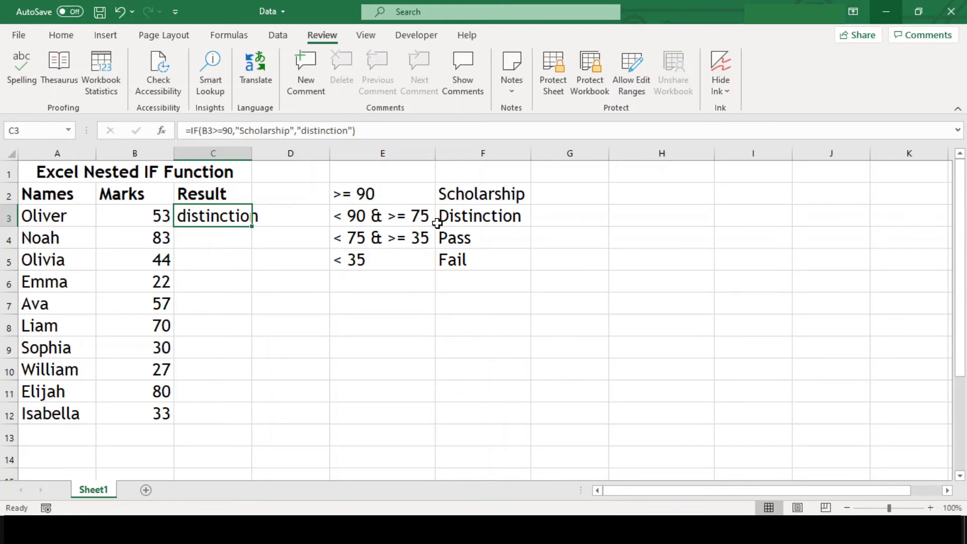
Enter the helper formula =IF(B3>=75,"Distinction","pass") in cell D3.
left_click(221, 241)
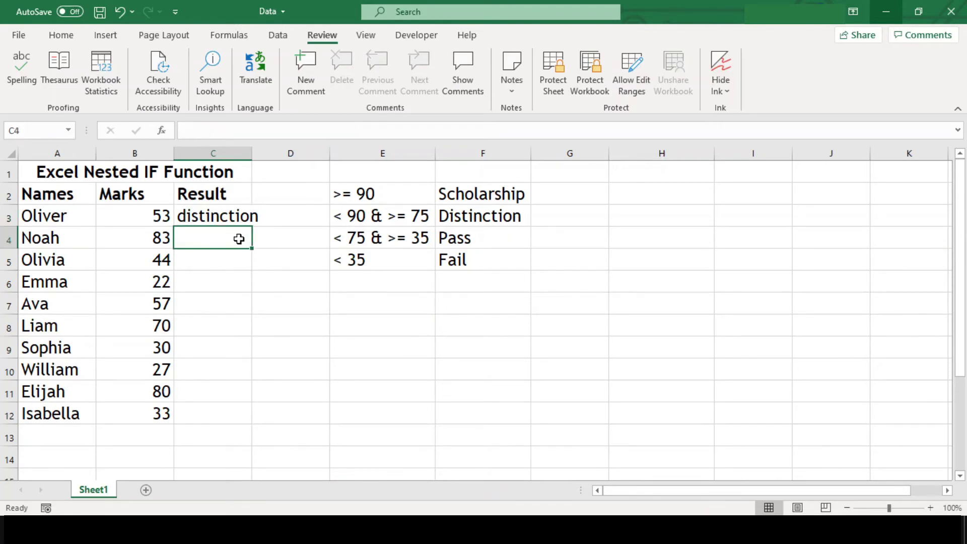
left_click(286, 217)
left_click(458, 217)
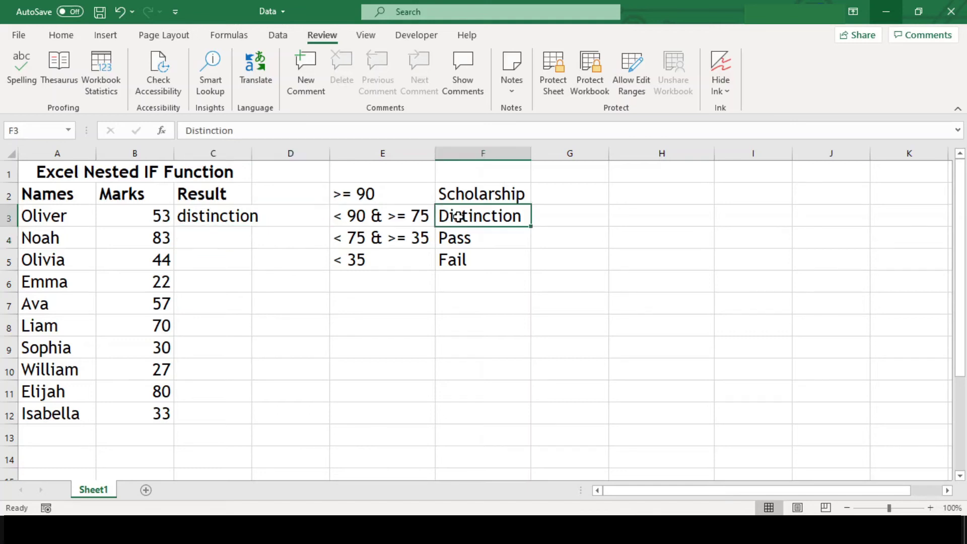
left_click(458, 237)
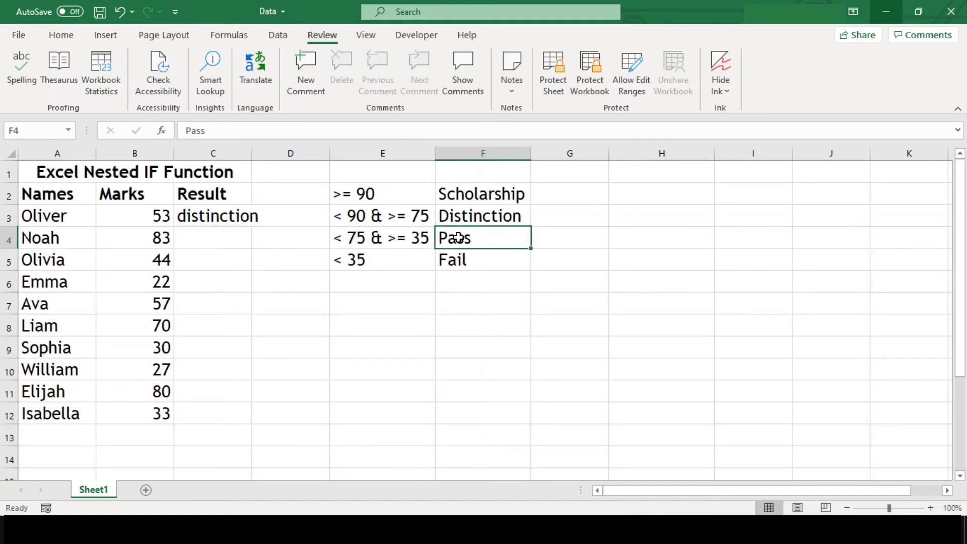
left_click(273, 215)
type("=if")
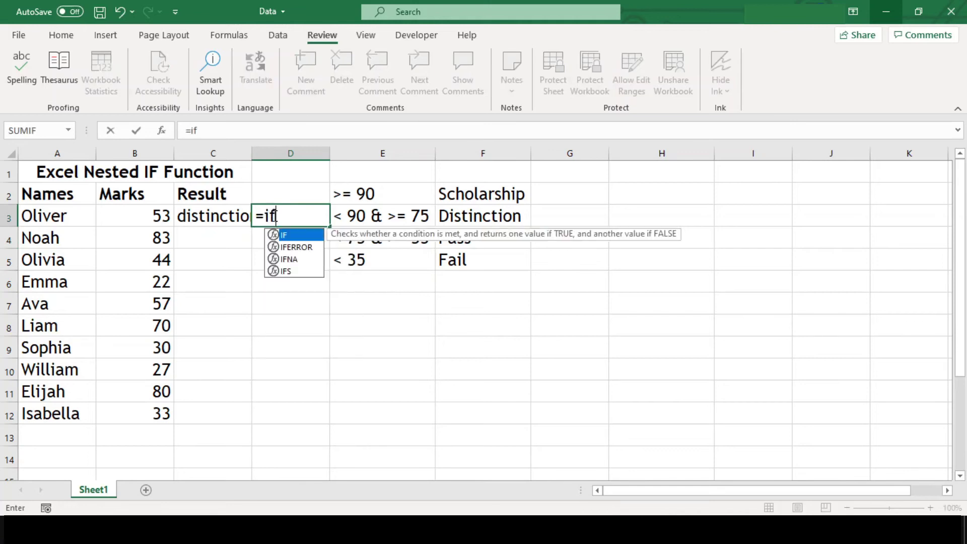
type("(")
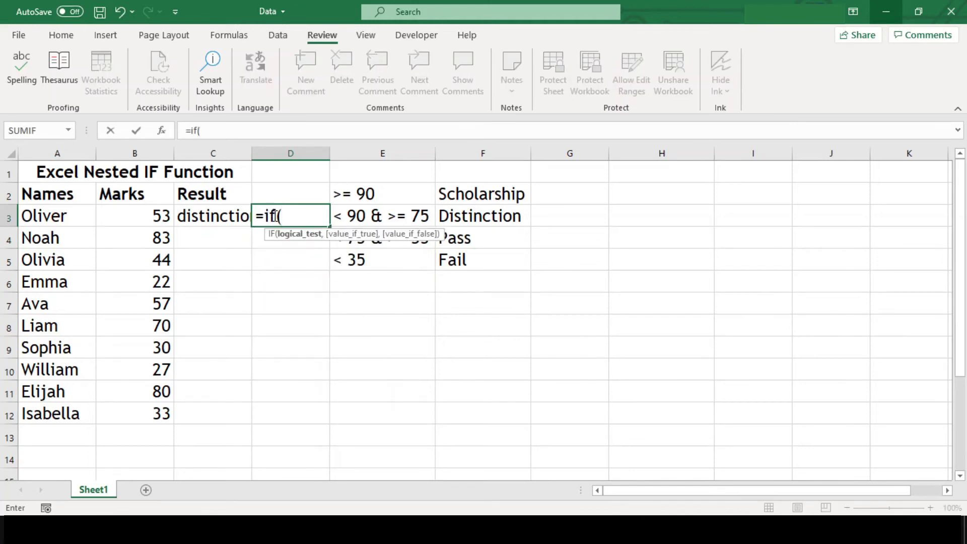
type("b3>=75,")
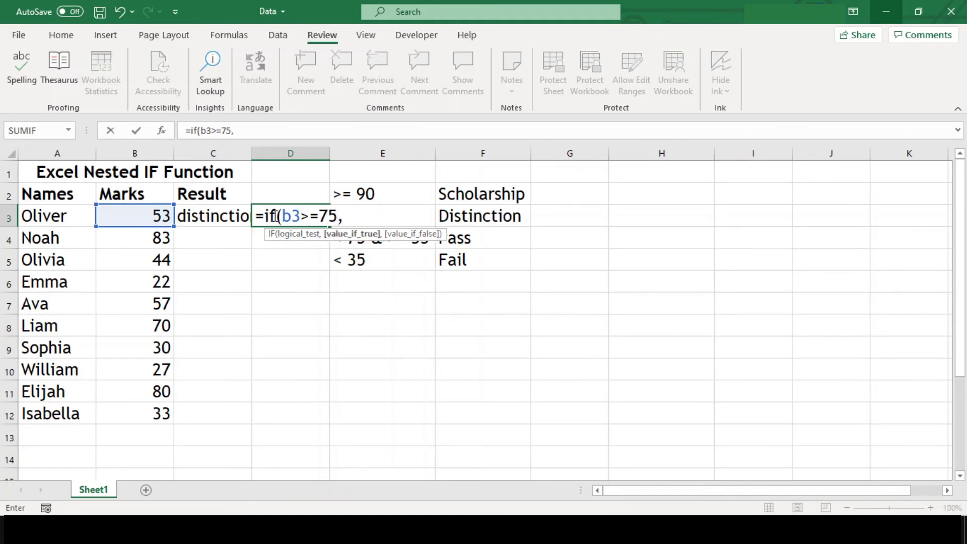
type("\"Distinctio")
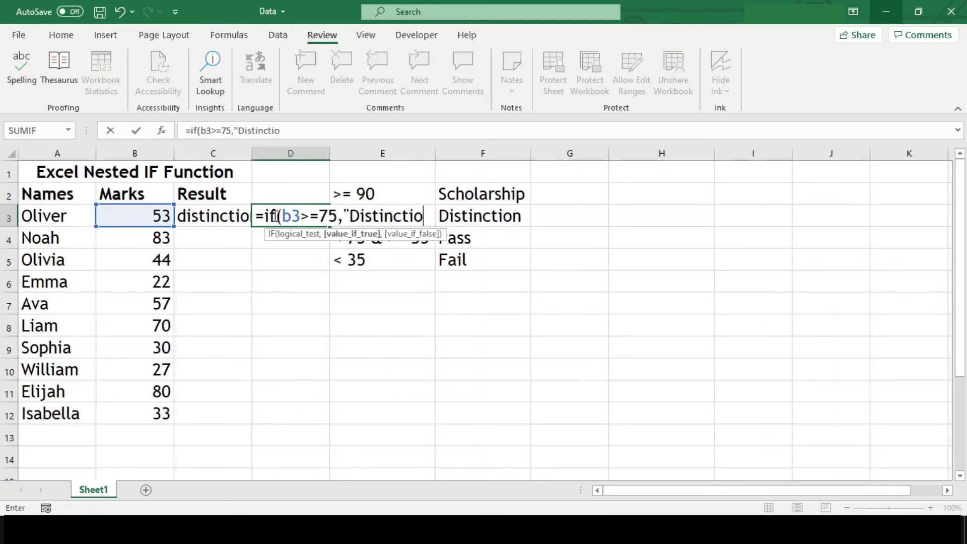
type("n\",\"pass\"")
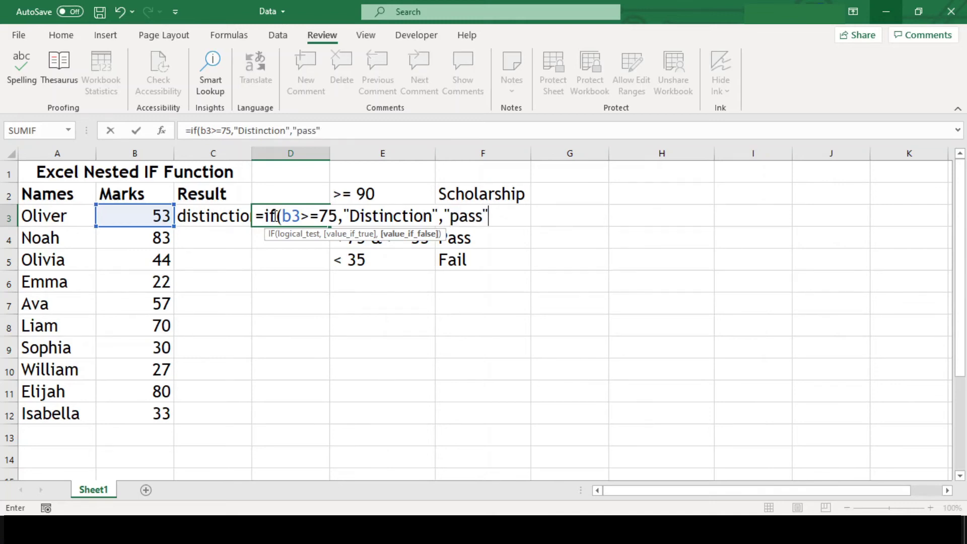
type(")")
key("Return")
Cut the IF expression from D3 and paste it over "distinction" in C3's formula.
key("Up")
key("F2")
key("shift+Left")
key("shift+Left")
key("shift+Left")
key("shift+Left")
key("shift+Left")
key("shift+Left")
key("shift+Left")
key("shift+Left")
key("shift+Left")
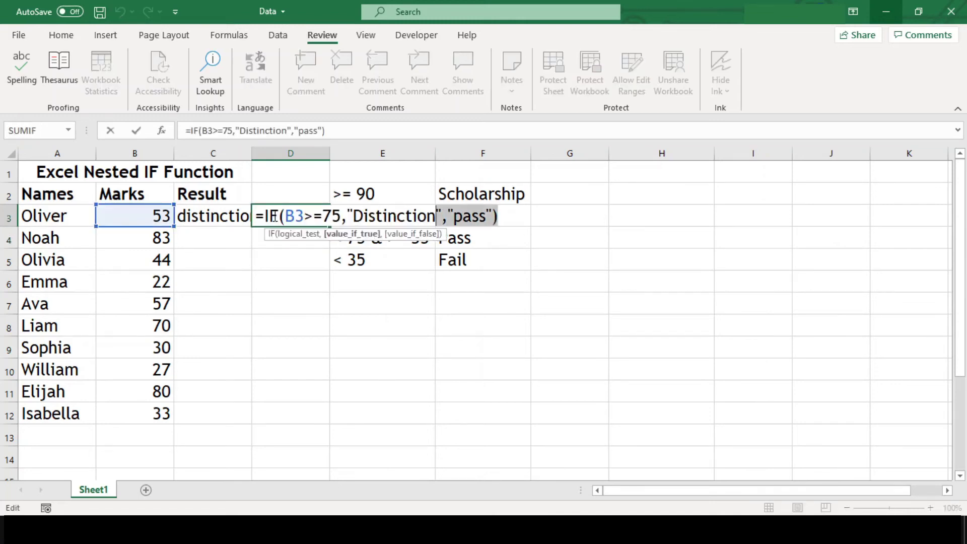
key("shift+Left")
key("shift+Left")
key("shift+Left")
key("shift+Left")
key("shift+Left")
key("shift+Left")
key("shift+Left")
key("shift+Left")
key("shift+Left")
key("shift+Left")
key("shift+Left")
key("shift+Left")
key("shift+Left")
key("shift+Left")
key("shift+Left")
key("shift+Left")
key("shift+Left")
key("shift+Left")
key("shift+Left")
key("shift+Left")
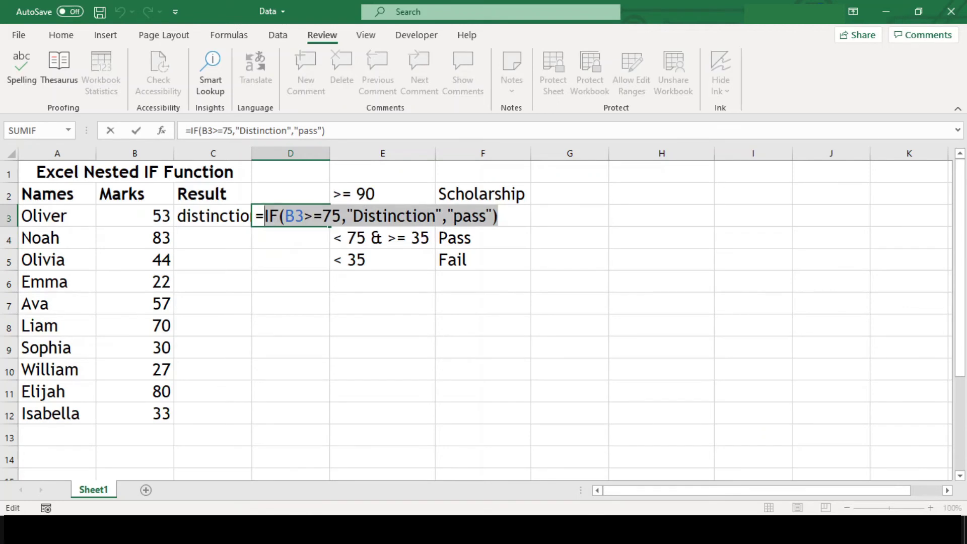
key("ctrl+x")
key("Escape")
key("Delete")
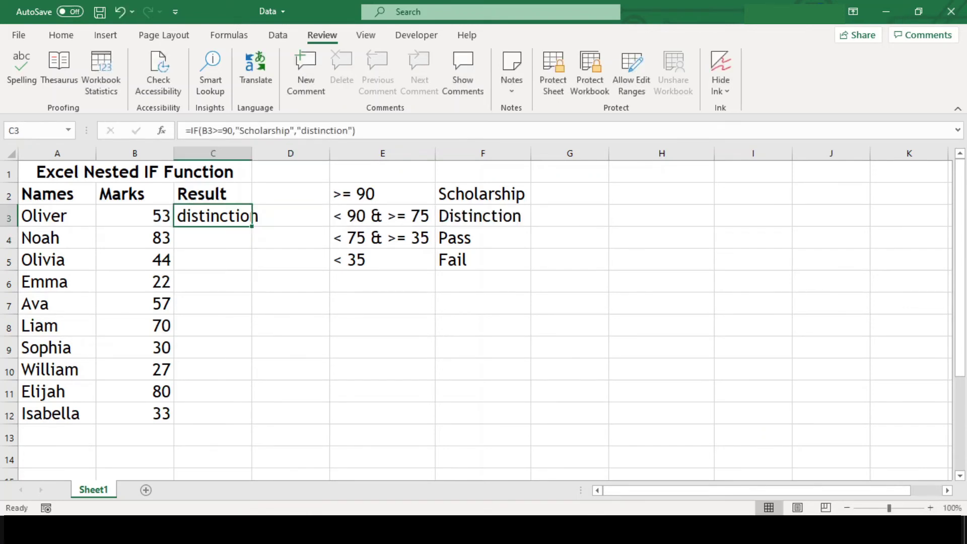
key("F2")
key("Left")
key("Left")
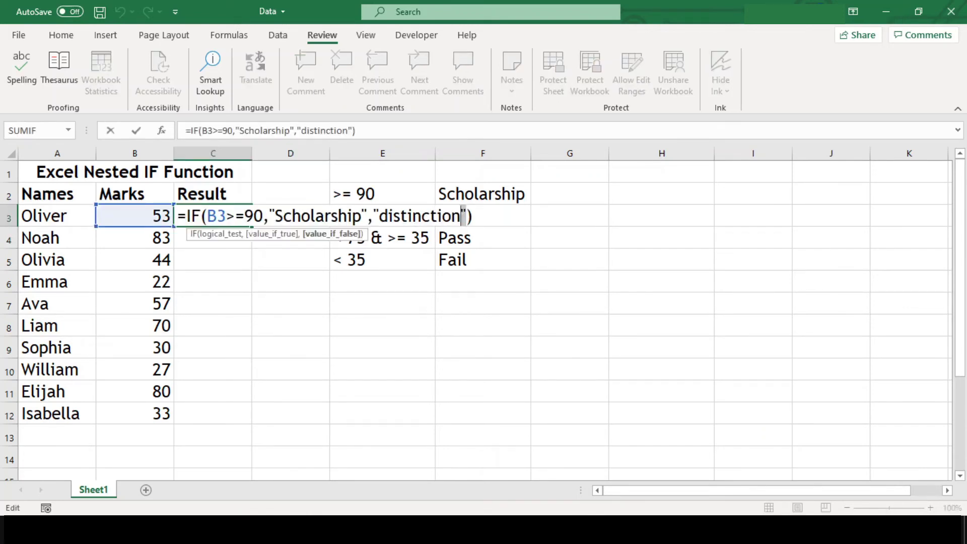
key("shift+Left")
key("shift+Left")
key("shift+Left")
key("shift+Left")
key("shift+Left")
key("shift+Left")
key("shift+Left")
key("shift+Left")
key("shift+Left")
key("shift+Left")
key("shift+Left")
key("shift+Left")
key("shift+Left")
key("shift+Left")
key("shift+Right")
key("shift+Right")
key("ctrl+v")
key("Tab")
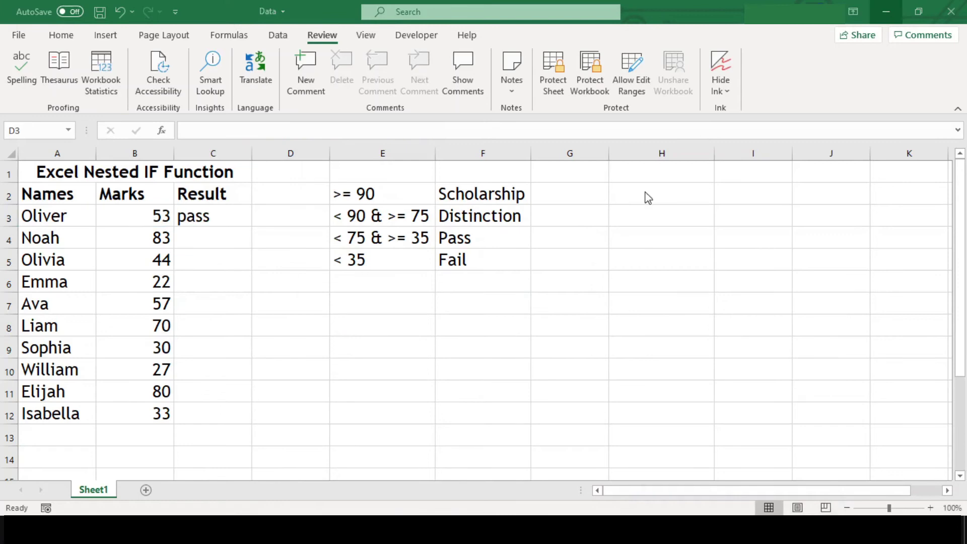
Review the inner IF(B3>=75,"Distinction","pass") part of C3's nested formula without changes.
left_click(224, 215)
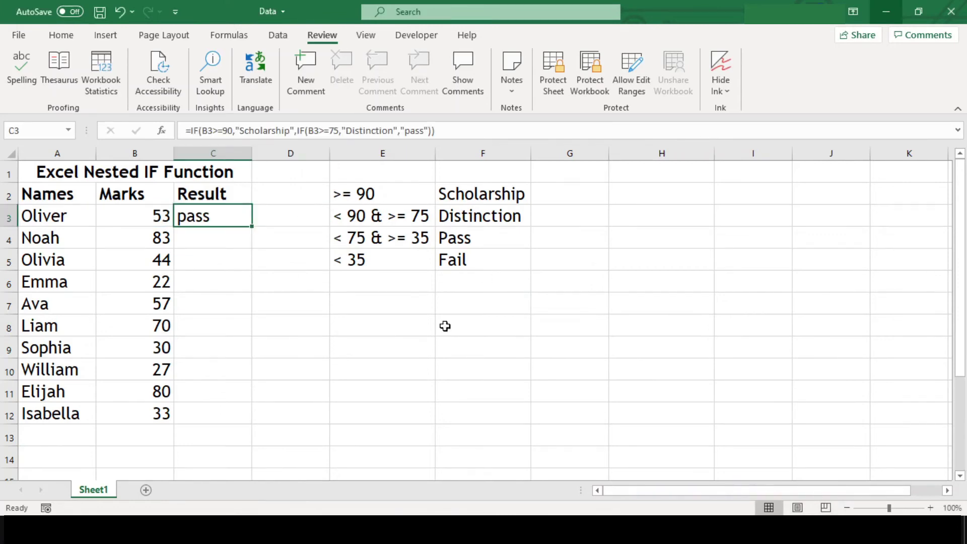
key("F2")
key("Left")
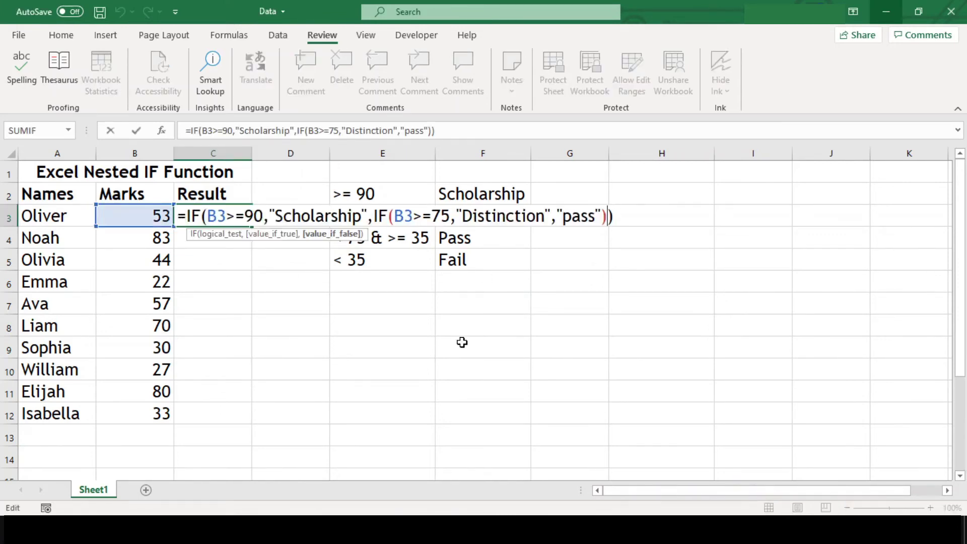
key("shift+Left")
key("shift+Left")
key("shift+Left")
key("shift+Left")
key("shift+Left")
key("shift+Left")
key("shift+Left")
key("shift+Left")
key("shift+Left")
key("shift+Left")
key("shift+Left")
key("shift+Left")
key("shift+Left")
key("shift+Left")
key("shift+Left")
key("shift+Left")
key("shift+Left")
key("shift+Left")
key("shift+Left")
key("shift+Left")
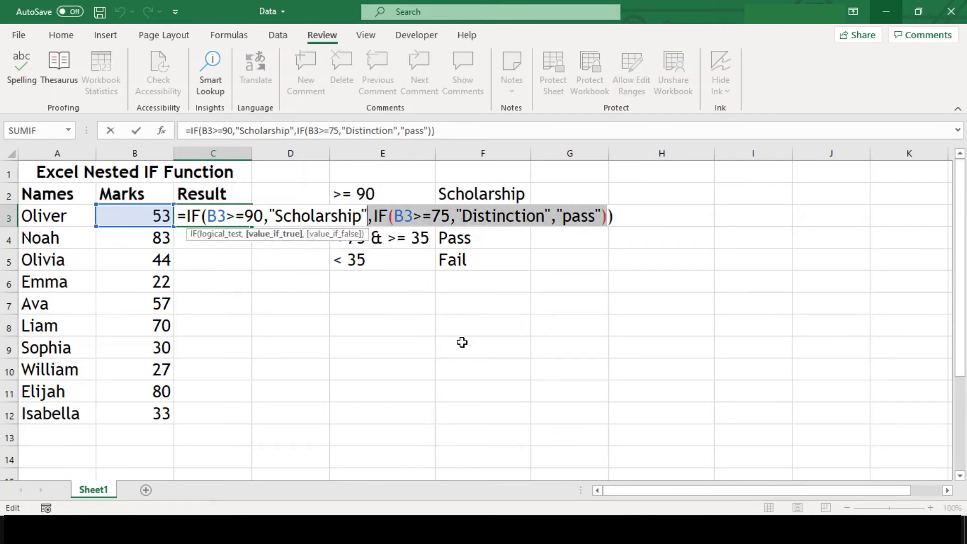
key("shift+Right")
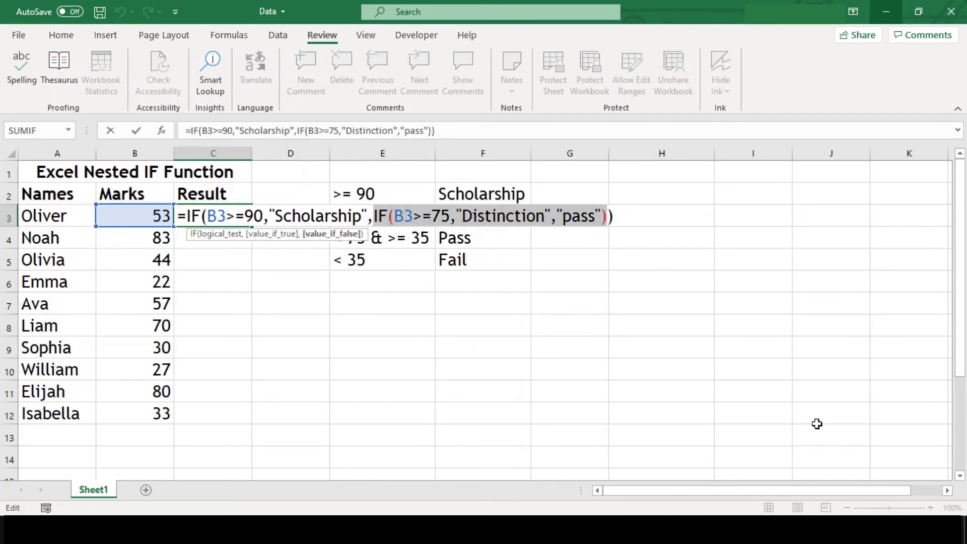
key("Escape")
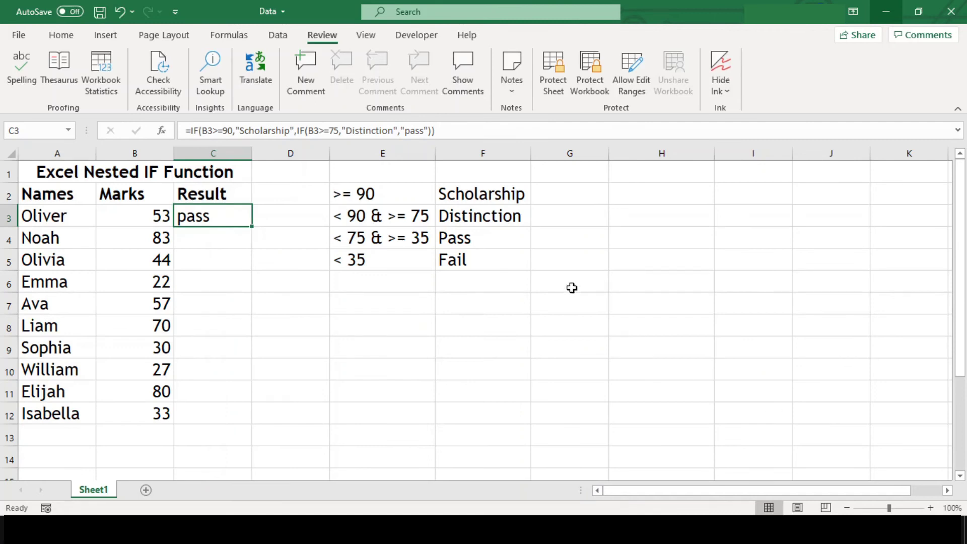
Enter the trial formula =IF(B3>=35,"Pass","Fail") in D3 and select its text.
left_click(511, 238)
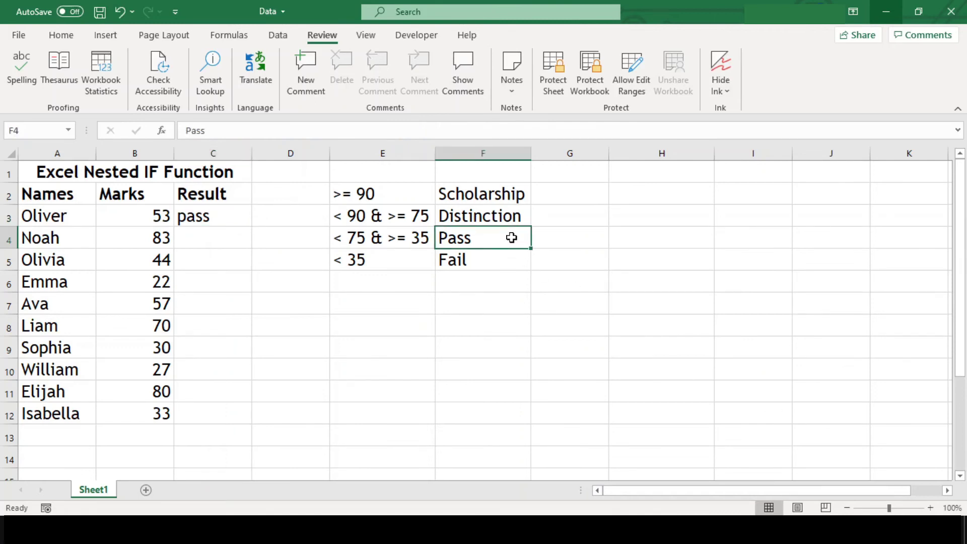
left_click(304, 217)
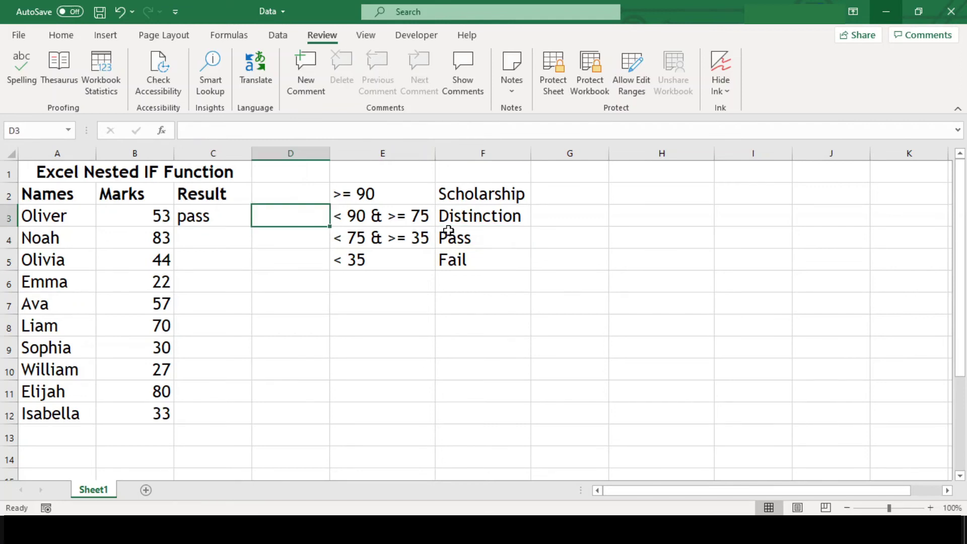
left_click_drag(509, 237, 509, 261)
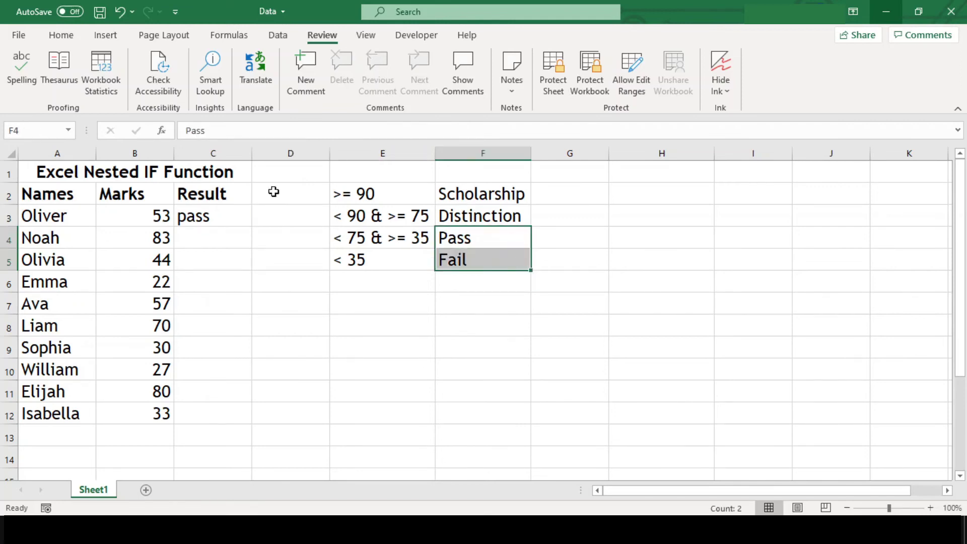
left_click(293, 217)
type("=")
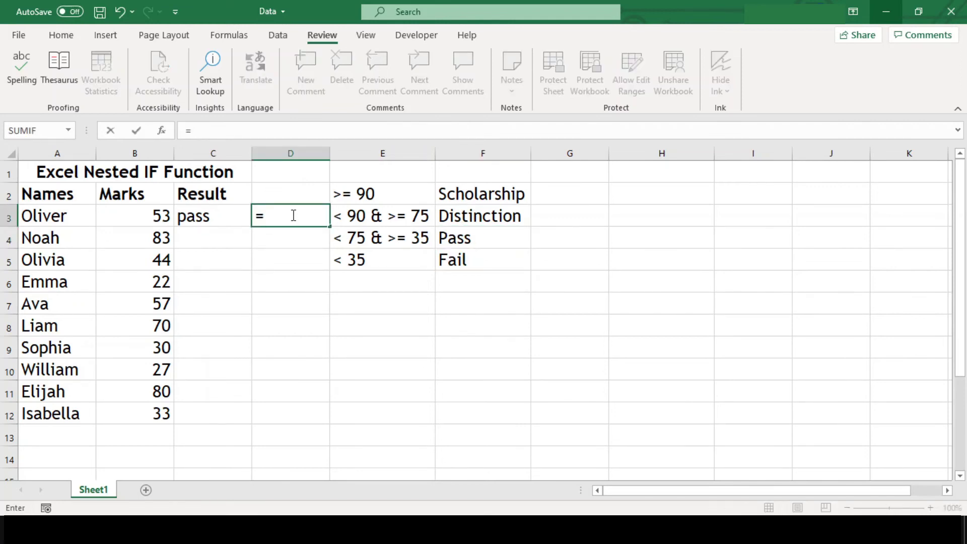
type("if(")
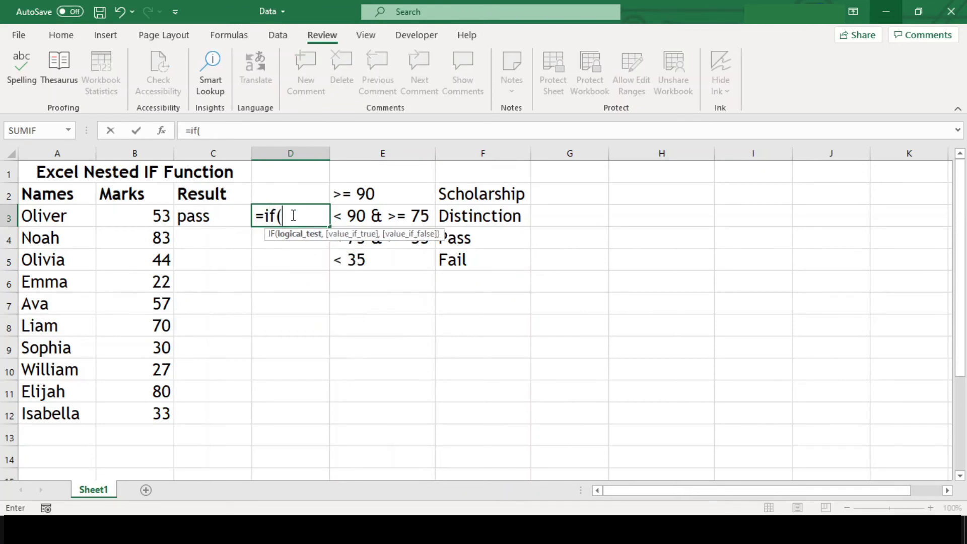
type("b3")
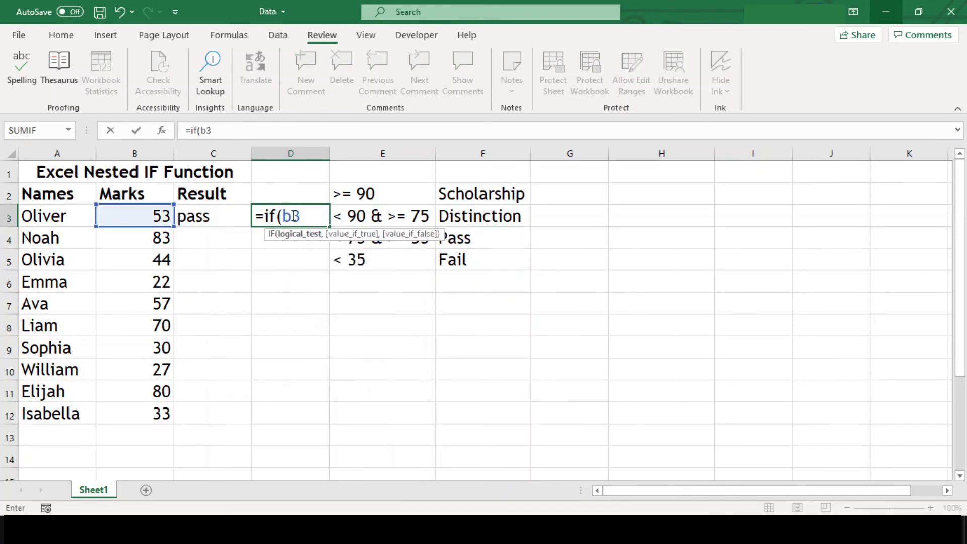
type(">=35")
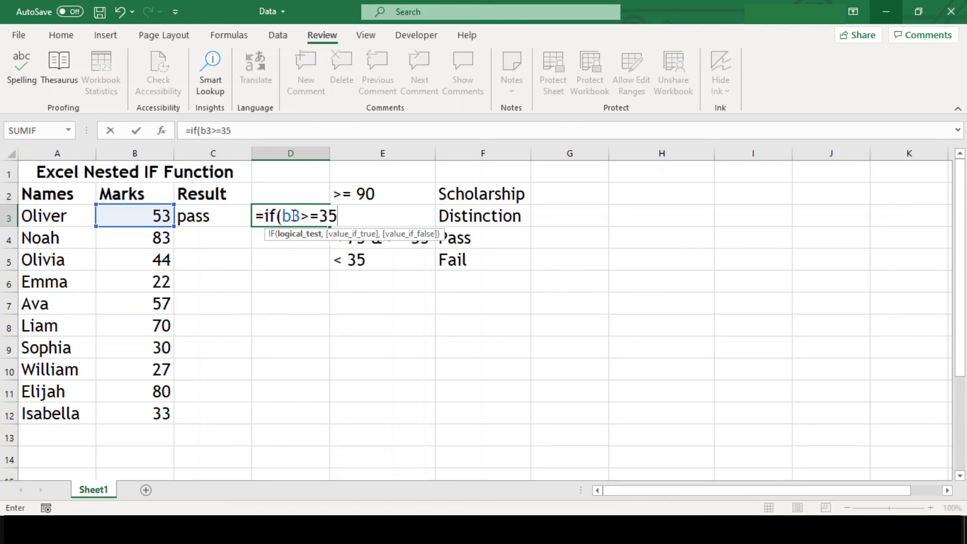
type(",\"Pass\",")
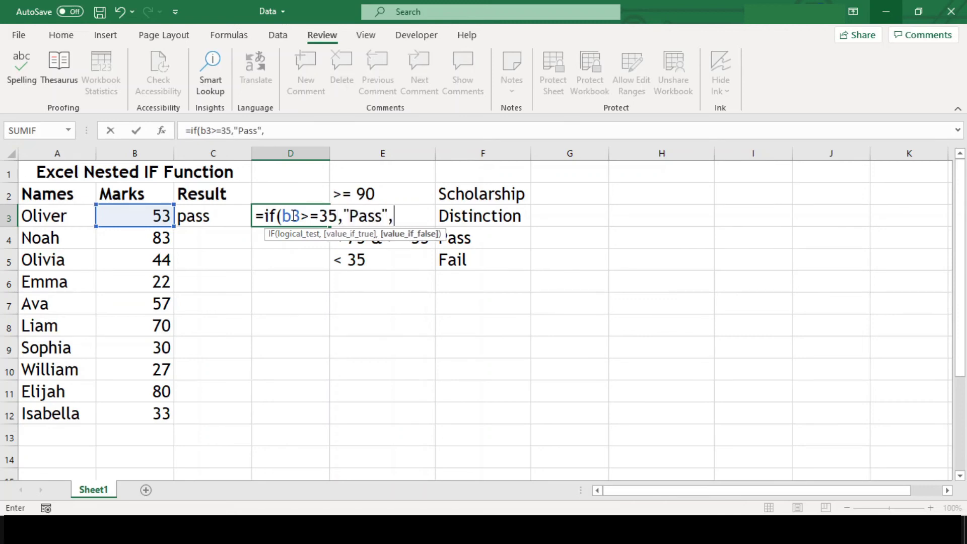
type("\"Fail\")")
key("ctrl+Return")
key("F2")
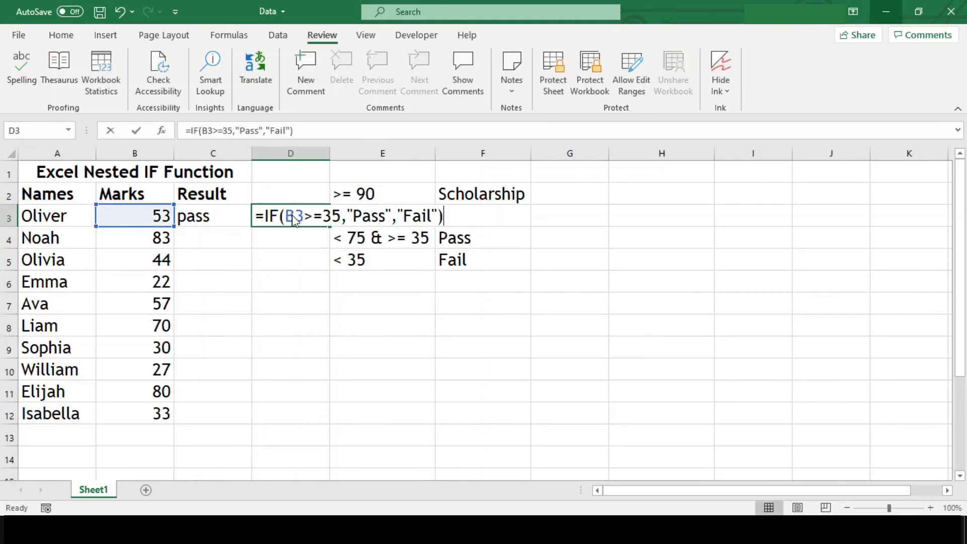
key("ctrl+shift+Left")
key("ctrl+shift+Left")
key("ctrl+shift+Left")
key("ctrl+shift+Left")
key("ctrl+shift+Left")
key("ctrl+shift+Left")
Clear D3 and replace C3's final "pass" with IF(B3>=35,"Pass","Fail") to complete three levels.
key("BackSpace")
key("Return")
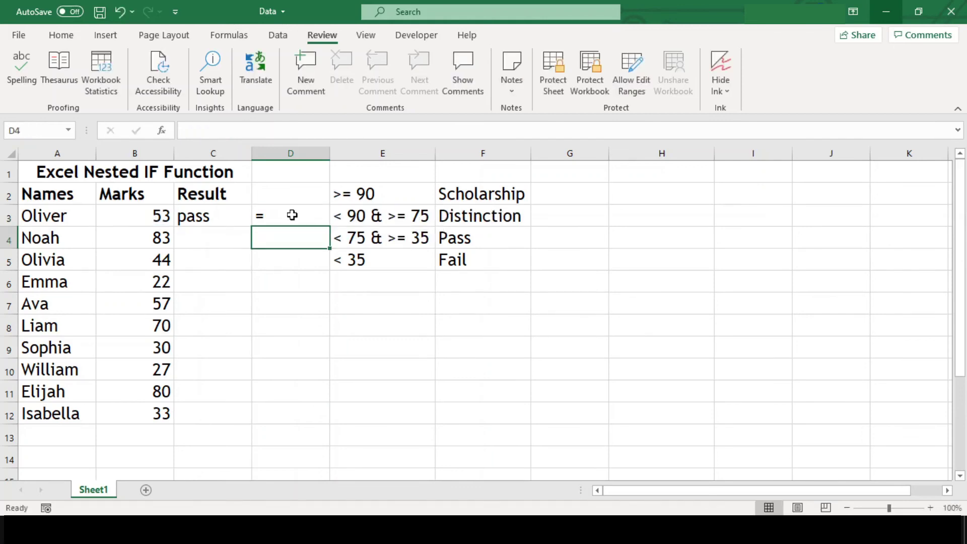
key("Up")
key("Left")
key("F2")
key("ctrl+shift+Left")
key("ctrl+shift+Left")
key("ctrl+shift+Left")
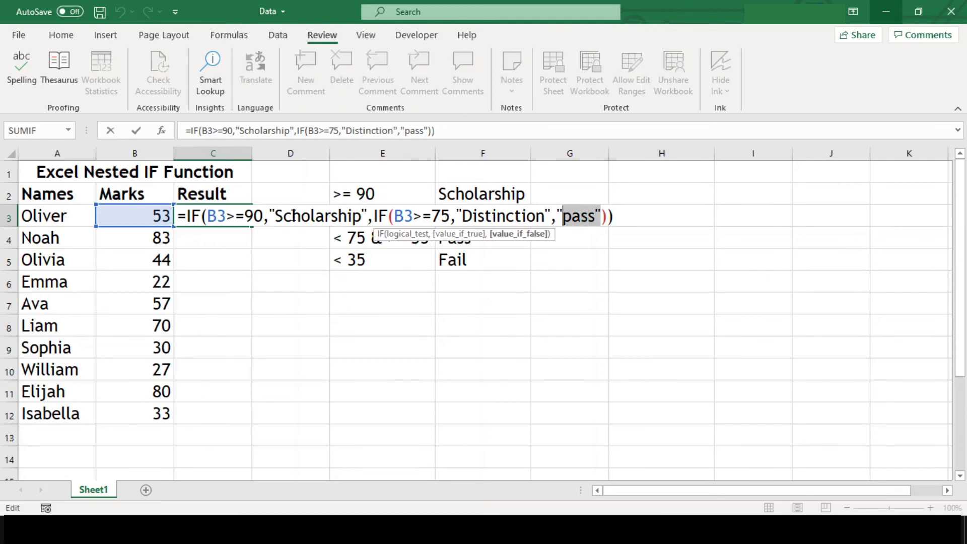
type("\"Pass\"))")
key("Tab")
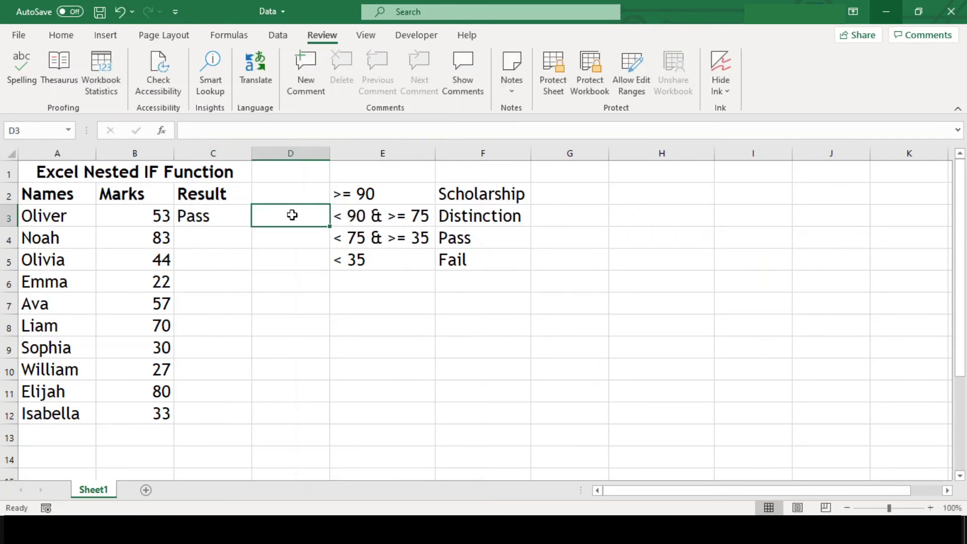
key("Left")
key("Right")
Copy the nested grading formula from C3 and paste it into C4:C12.
left_click(222, 216)
key("ctrl+c")
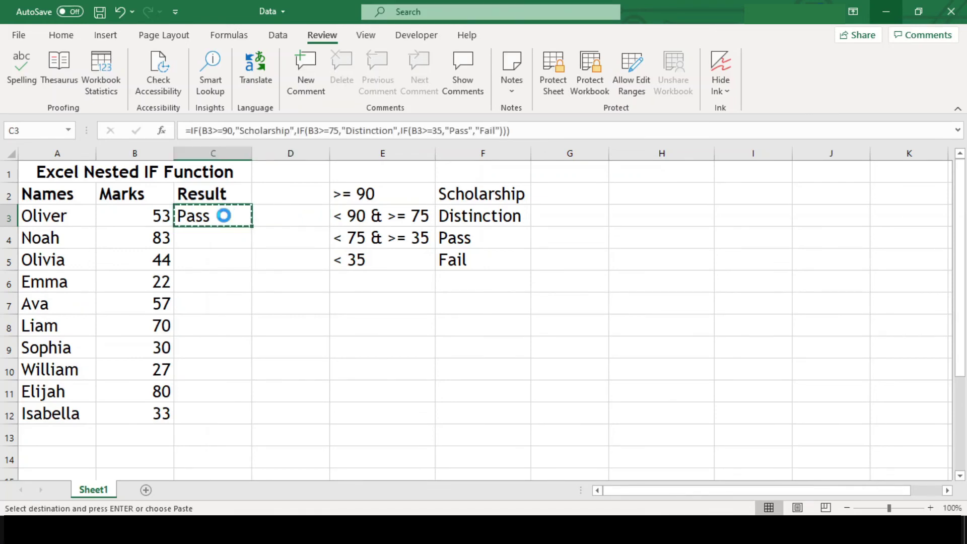
left_click_drag(222, 216, 225, 413)
key("ctrl+v")
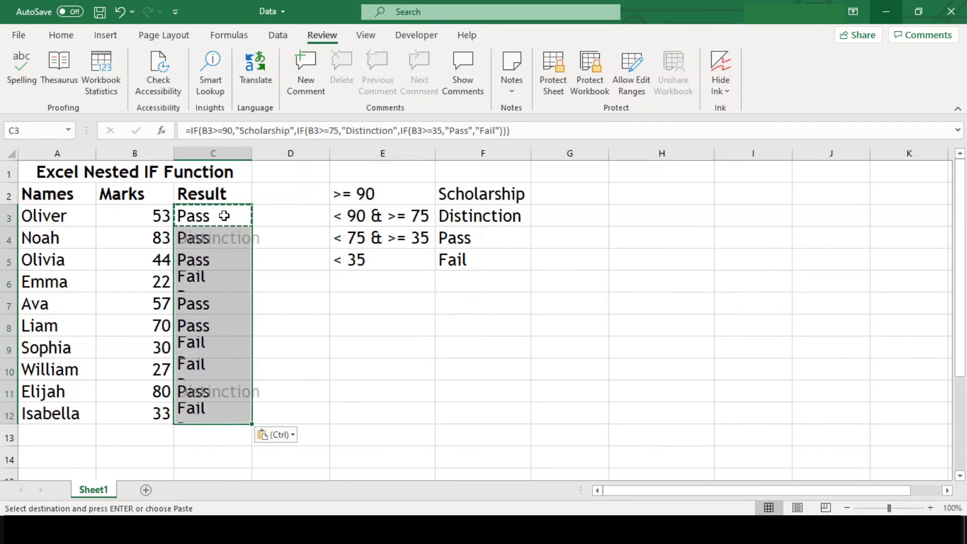
left_click(326, 331)
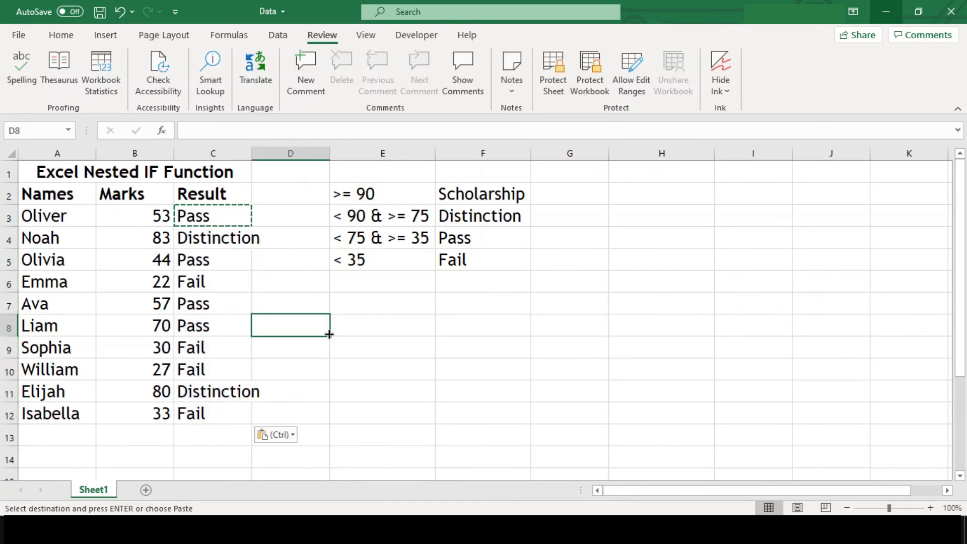
key("Escape")
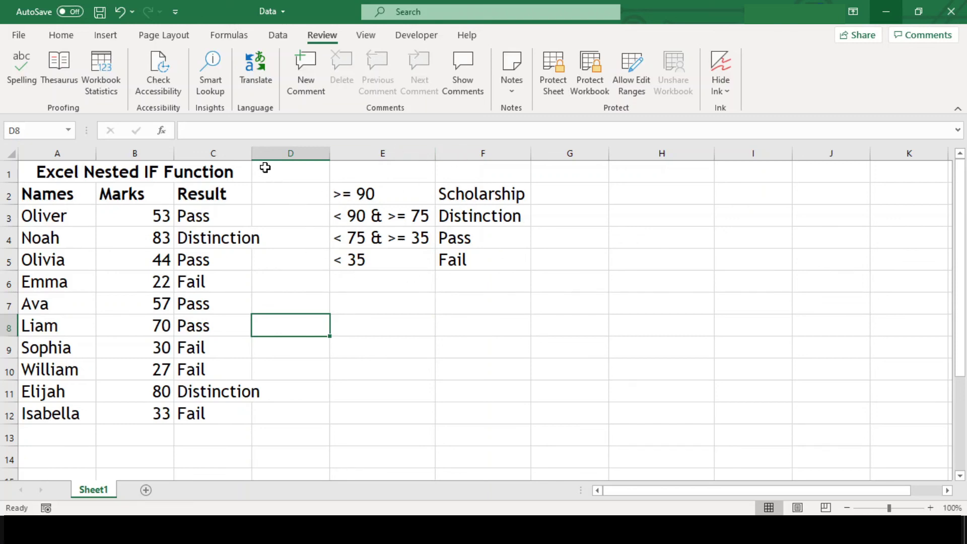
Autofit the Result column, then type AND in E8 and OR in E9.
double_click(251, 153)
left_click(428, 275)
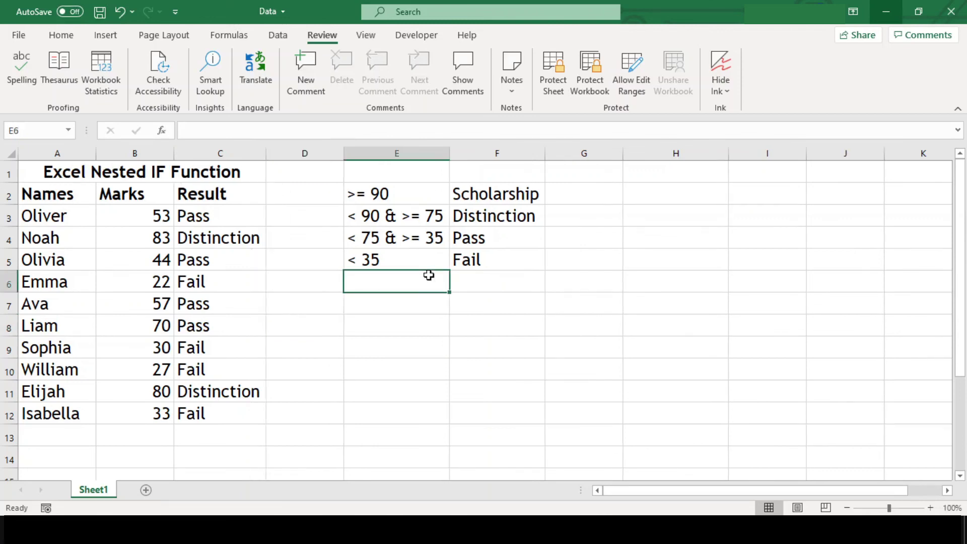
left_click(447, 342)
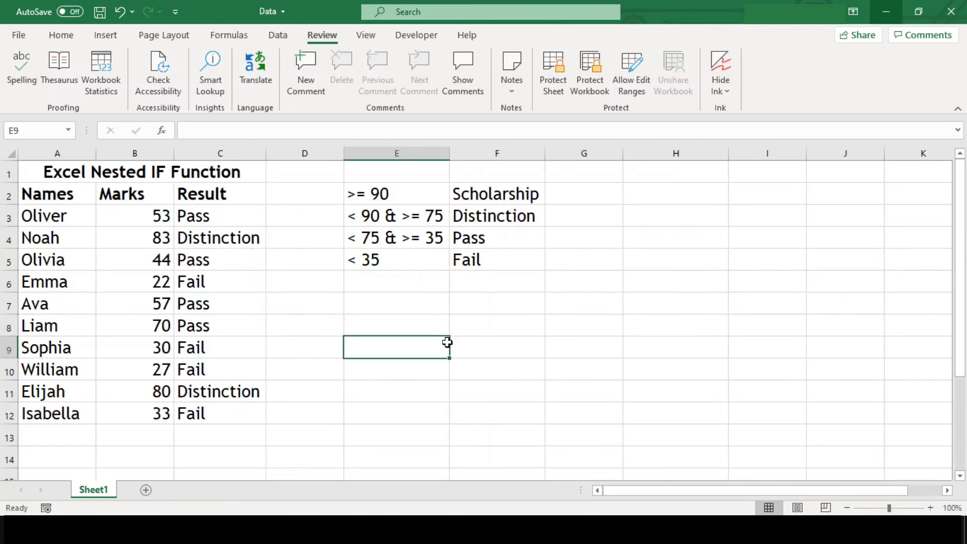
key("Up")
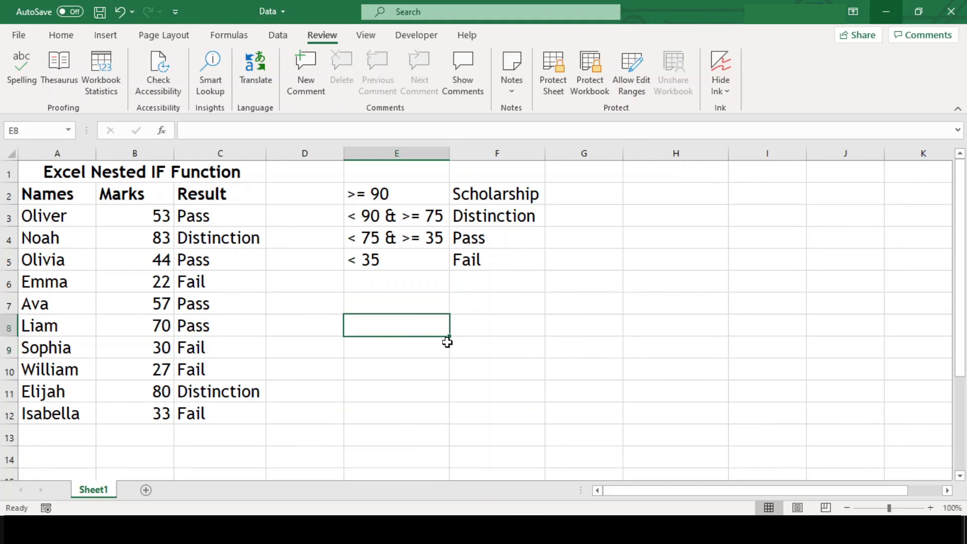
type("AND")
key("Return")
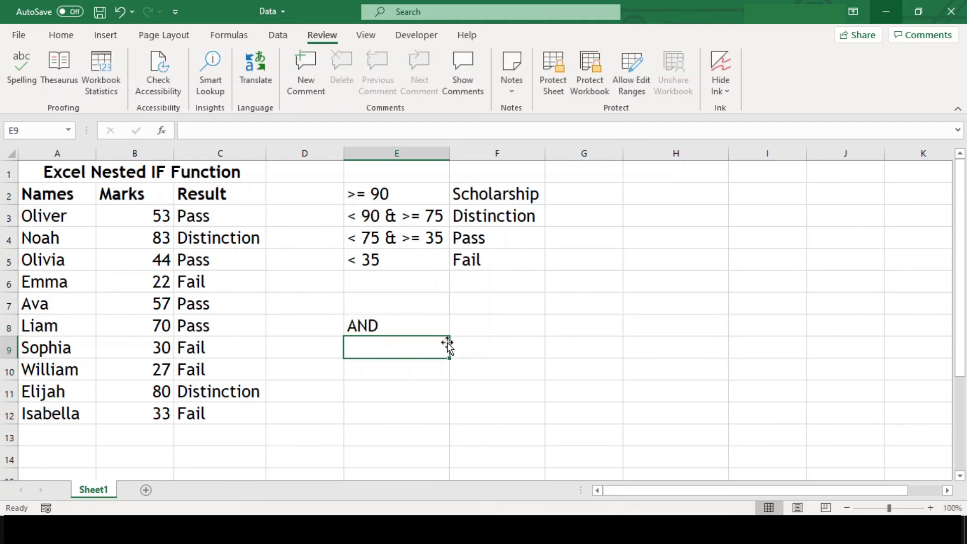
type("OR")
key("Return")
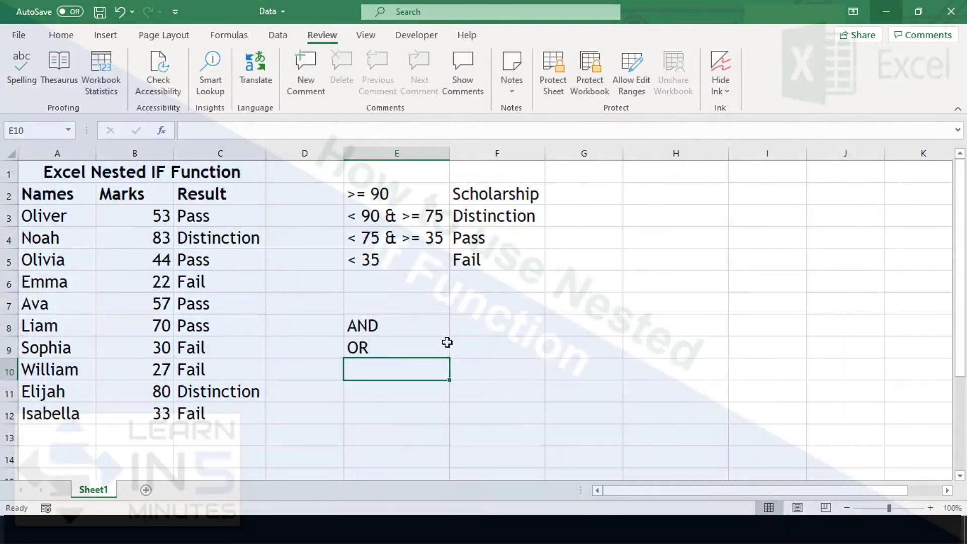